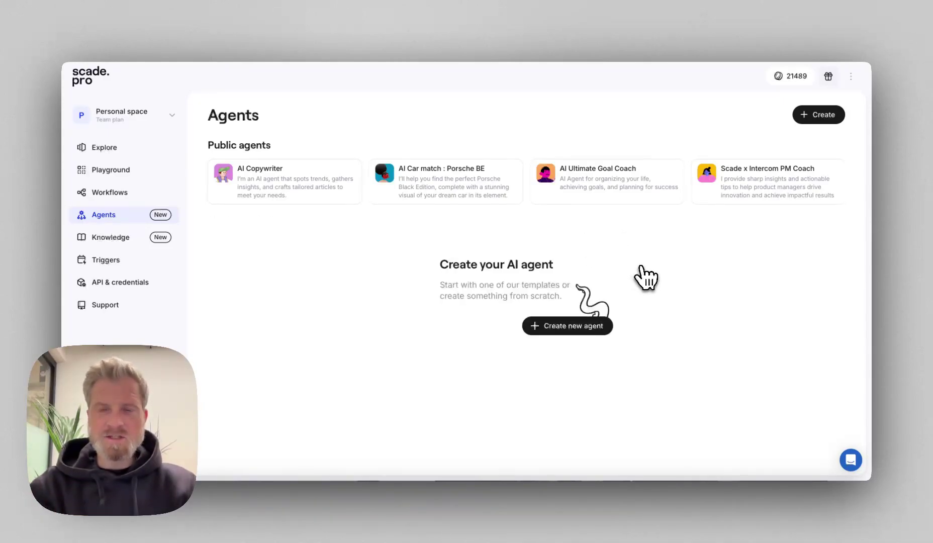
Create a new agent, leave the avatar unchanged, and enter 'twitter agent' as its name.
{"action": "left_click", "coordinate": [817, 117]}
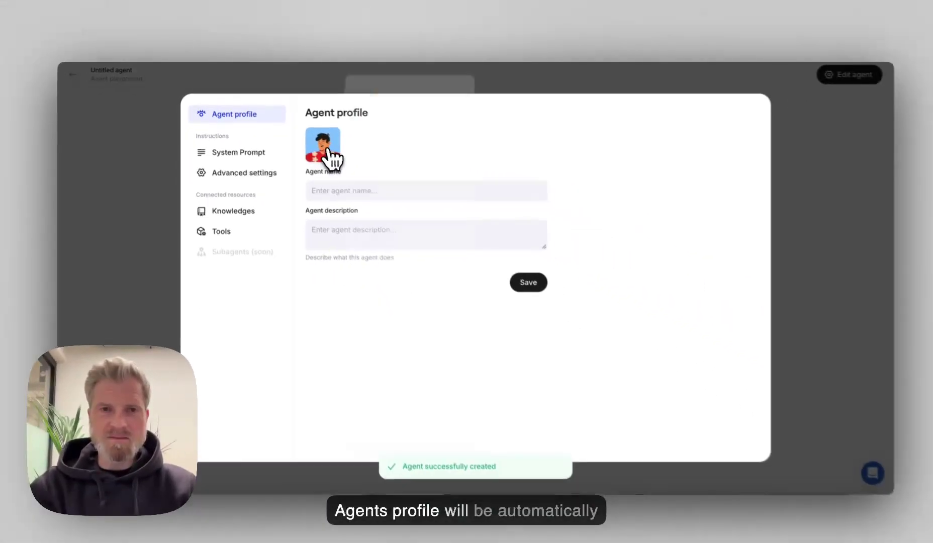
{"action": "left_click", "coordinate": [329, 155]}
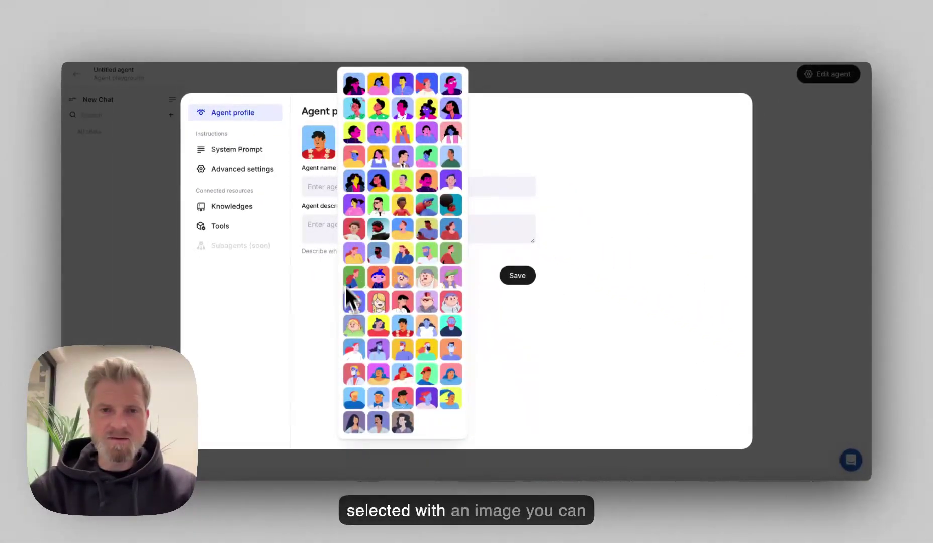
{"action": "left_click", "coordinate": [316, 224]}
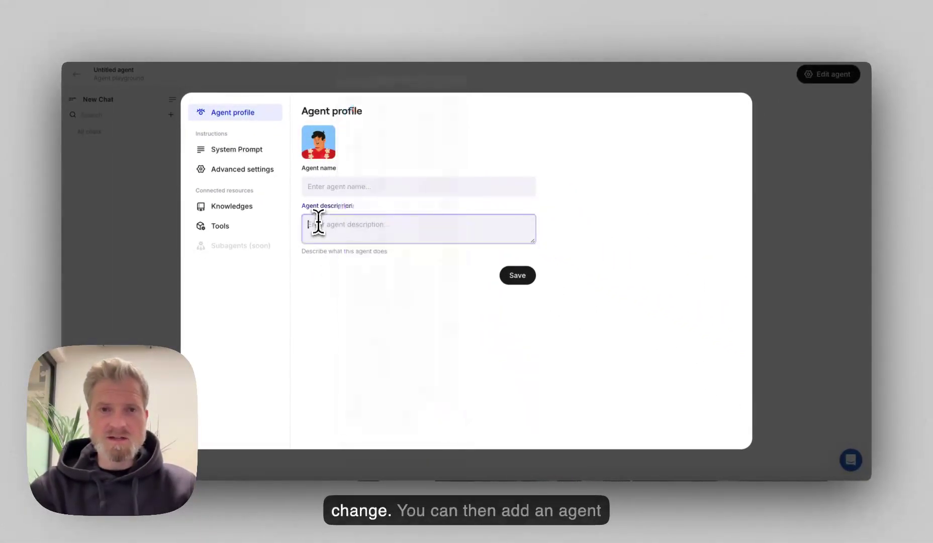
{"action": "left_click", "coordinate": [334, 185]}
{"action": "type", "text": "tw"}
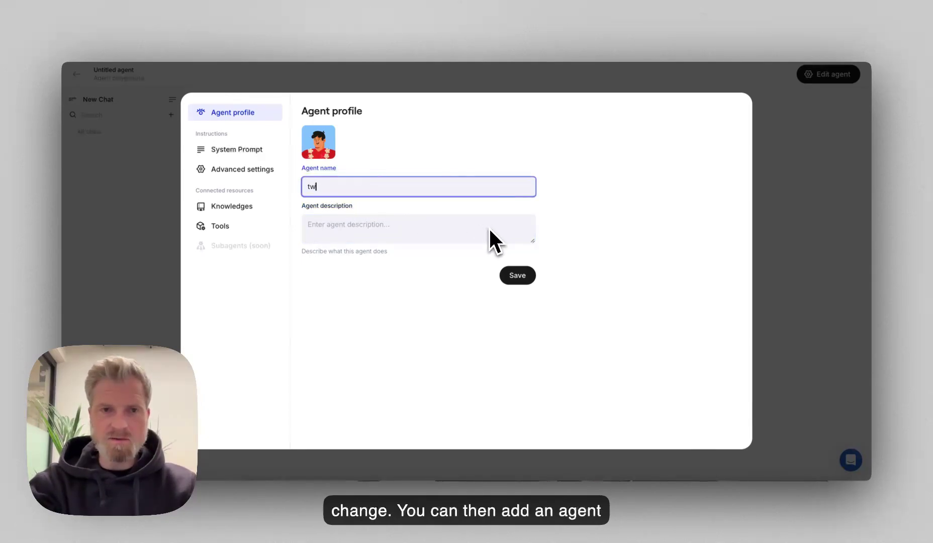
{"action": "type", "text": "itter a"}
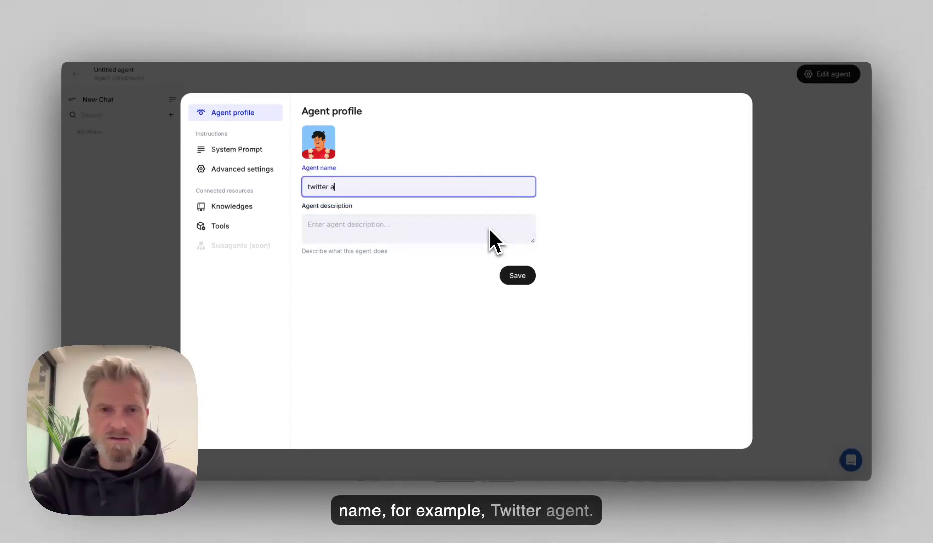
{"action": "type", "text": "gent"}
{"action": "left_click", "coordinate": [406, 229]}
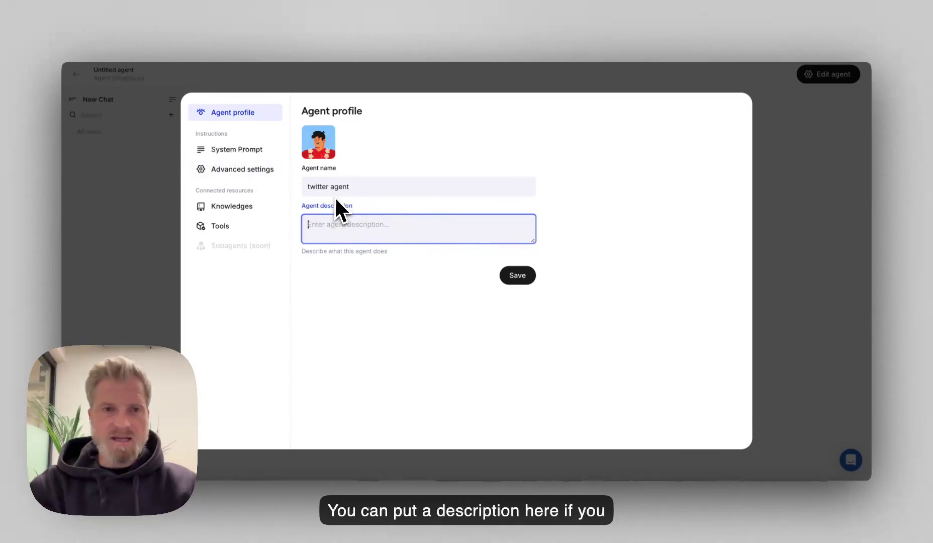
In the agent's Advanced settings, keep gpt-4o-mini as the model and set temperature to 0.32.
{"action": "left_click", "coordinate": [225, 156]}
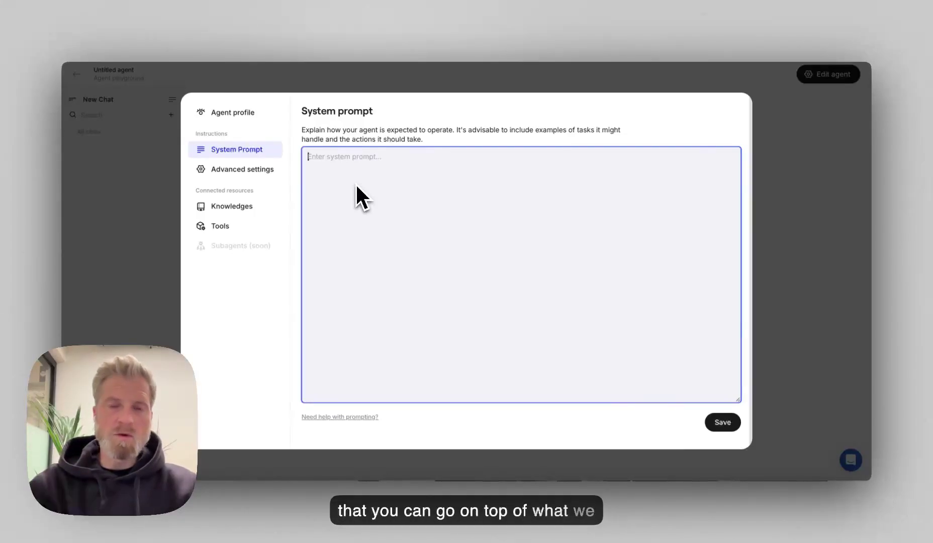
{"action": "left_click", "coordinate": [236, 173]}
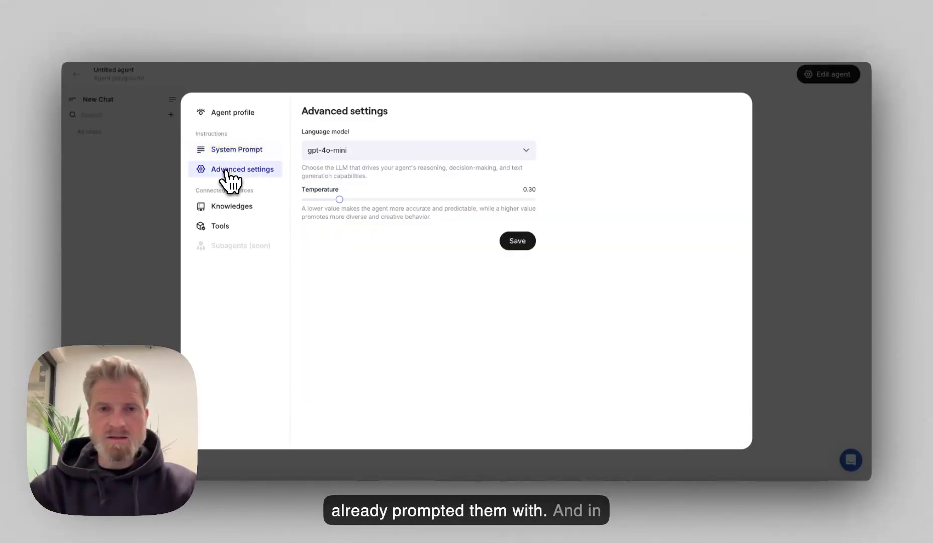
{"action": "left_click", "coordinate": [365, 152]}
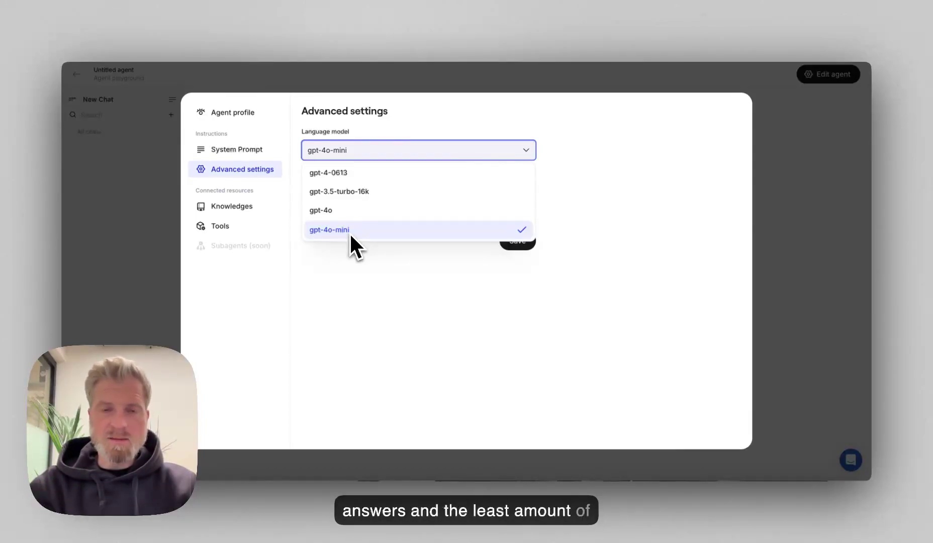
{"action": "left_click", "coordinate": [360, 265]}
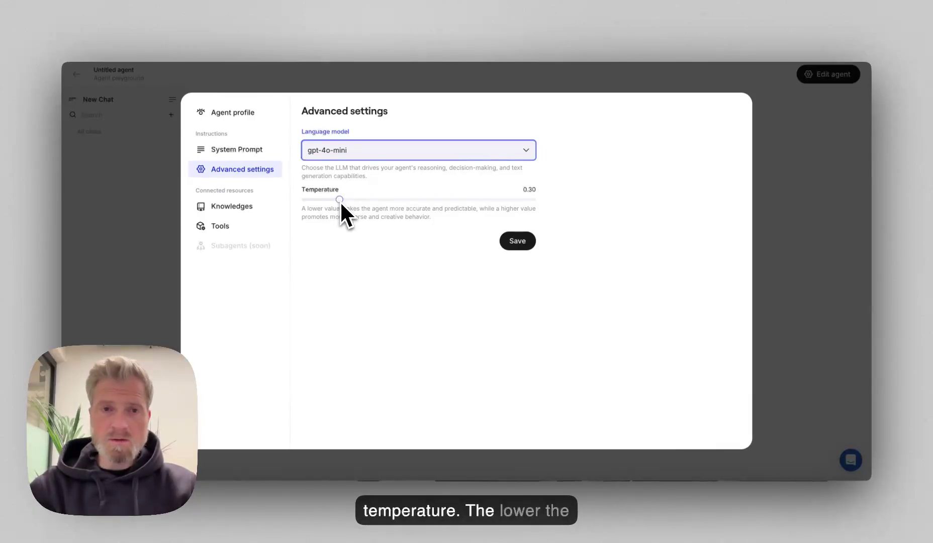
{"action": "left_click_drag", "start_coordinate": [337, 203], "coordinate": [325, 201]}
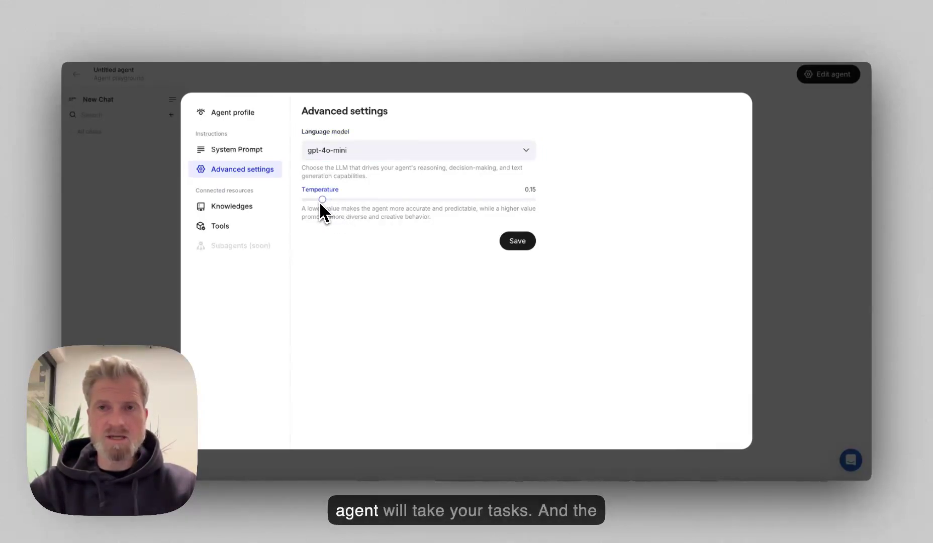
{"action": "left_click_drag", "start_coordinate": [322, 202], "coordinate": [440, 208]}
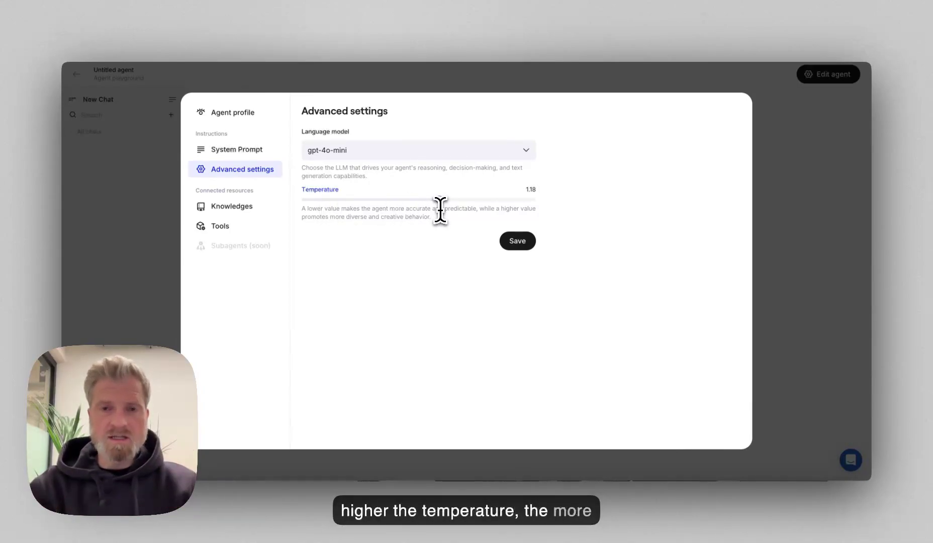
{"action": "left_click_drag", "start_coordinate": [442, 208], "coordinate": [347, 204]}
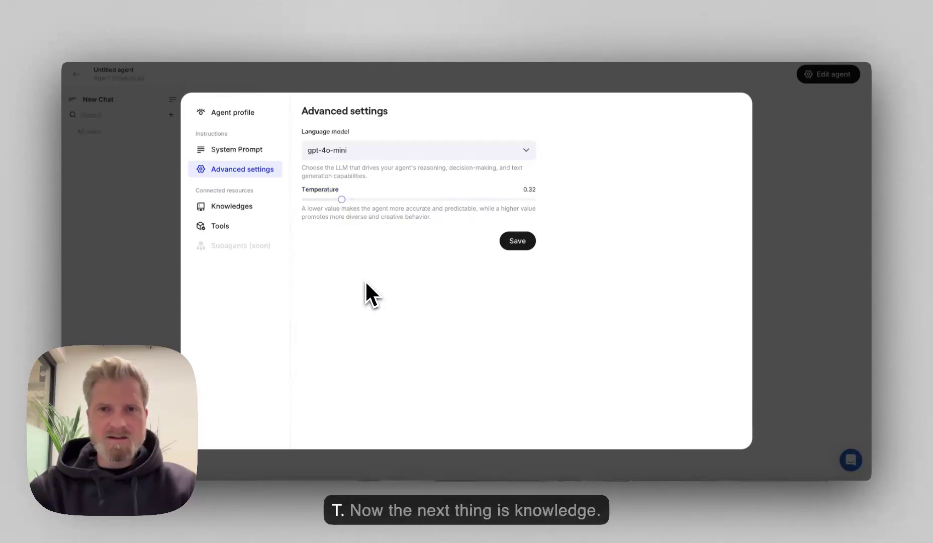
Add the existing resume background knowledge base under the agent's Knowledges.
{"action": "left_click", "coordinate": [222, 207]}
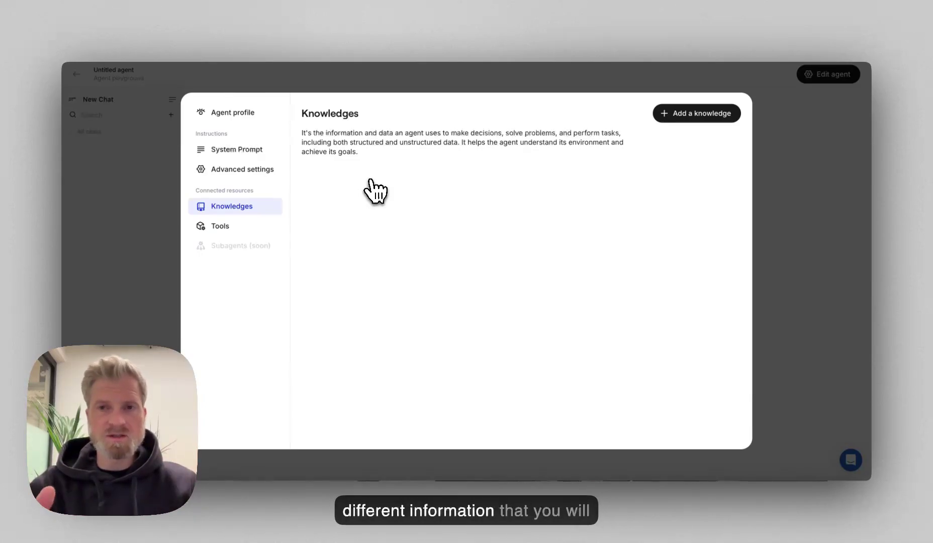
{"action": "left_click", "coordinate": [683, 118]}
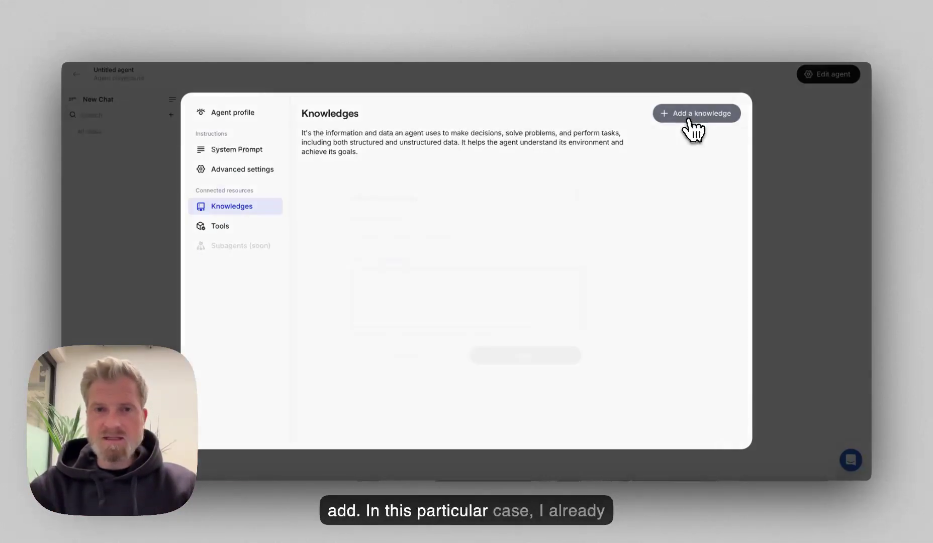
{"action": "left_click", "coordinate": [417, 232]}
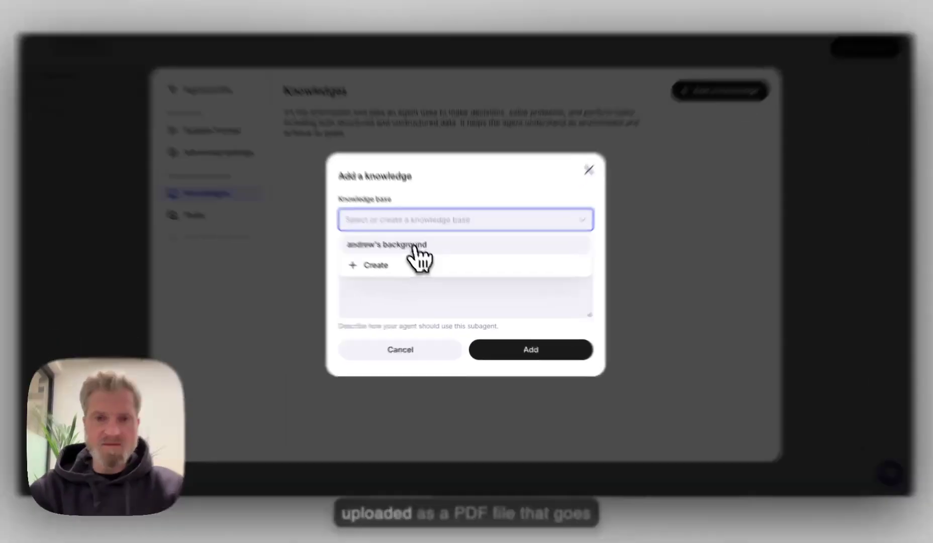
{"action": "left_click", "coordinate": [420, 258]}
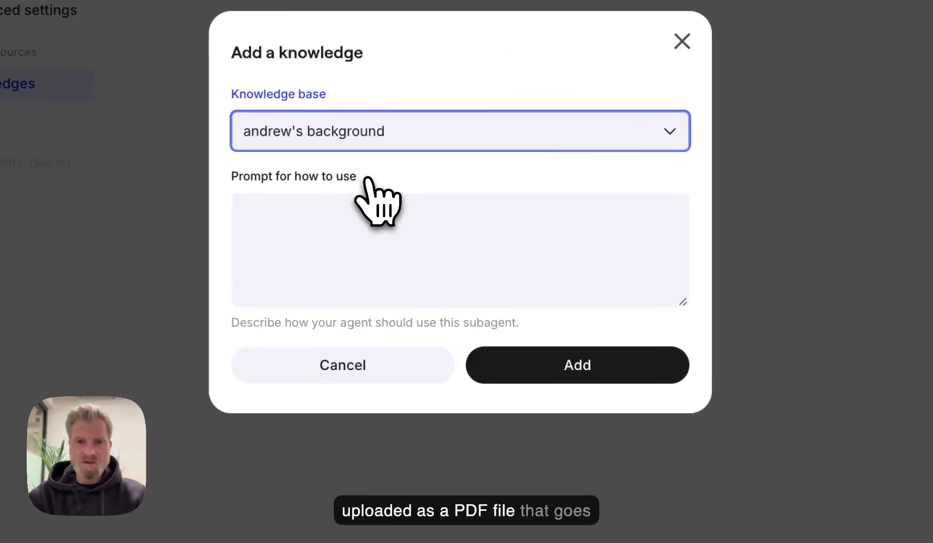
{"action": "left_click", "coordinate": [571, 365]}
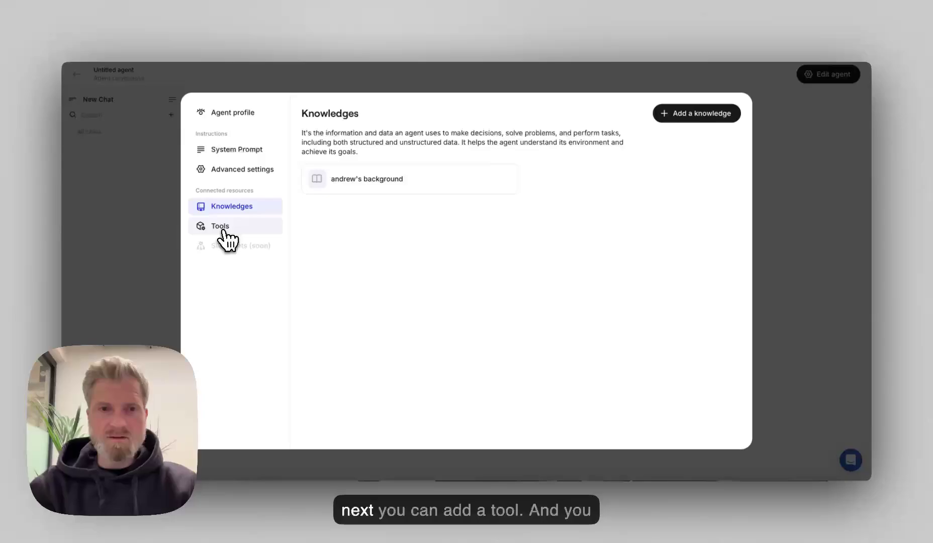
Add the Google Search and Twitter Toolkit tools, then close the agent settings.
{"action": "left_click", "coordinate": [146, 195]}
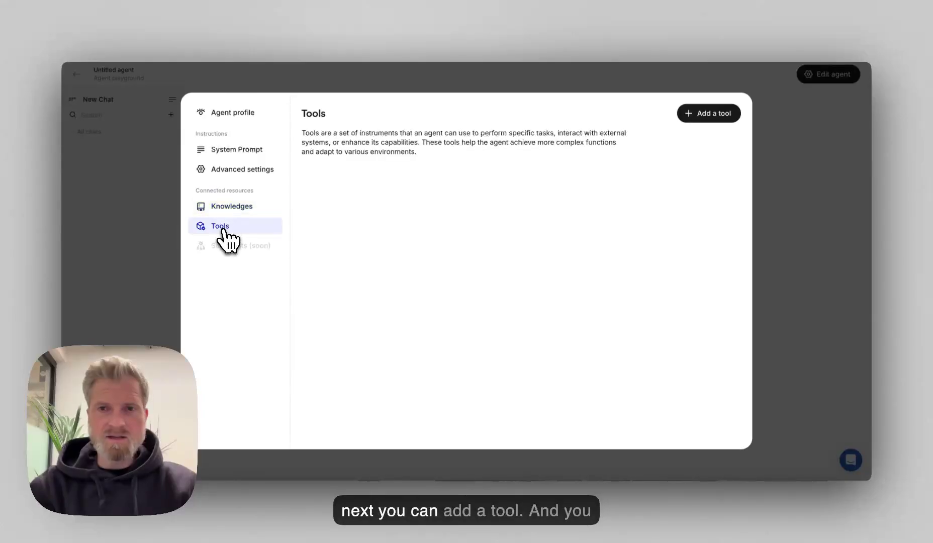
{"action": "left_click", "coordinate": [716, 119]}
{"action": "scroll", "coordinate": [454, 214], "scroll_direction": "down", "scroll_amount": 1}
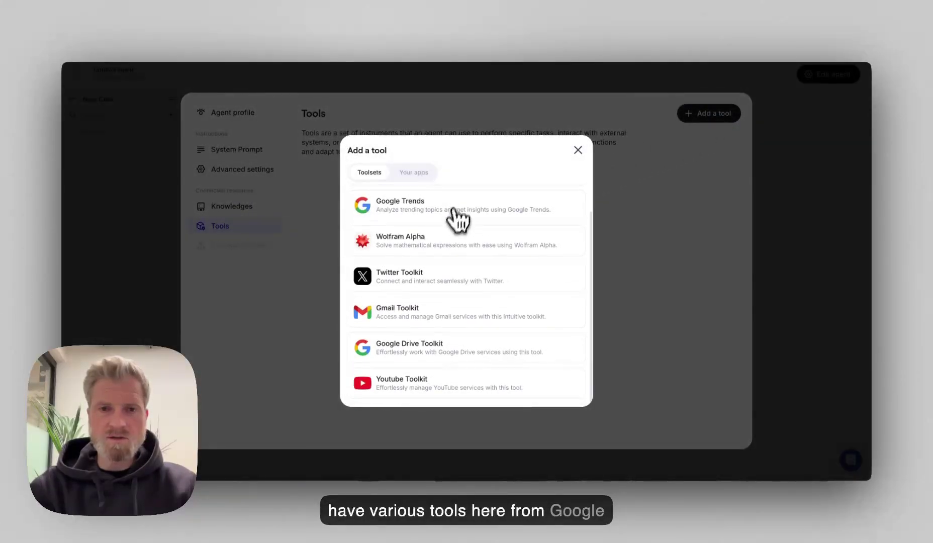
{"action": "scroll", "coordinate": [454, 339], "scroll_direction": "up", "scroll_amount": 1}
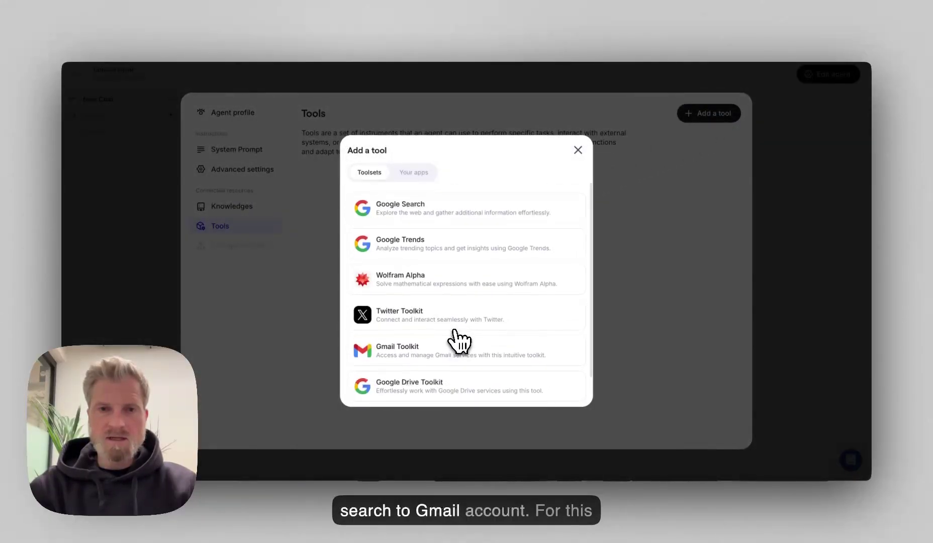
{"action": "left_click", "coordinate": [444, 207]}
{"action": "left_click", "coordinate": [719, 116]}
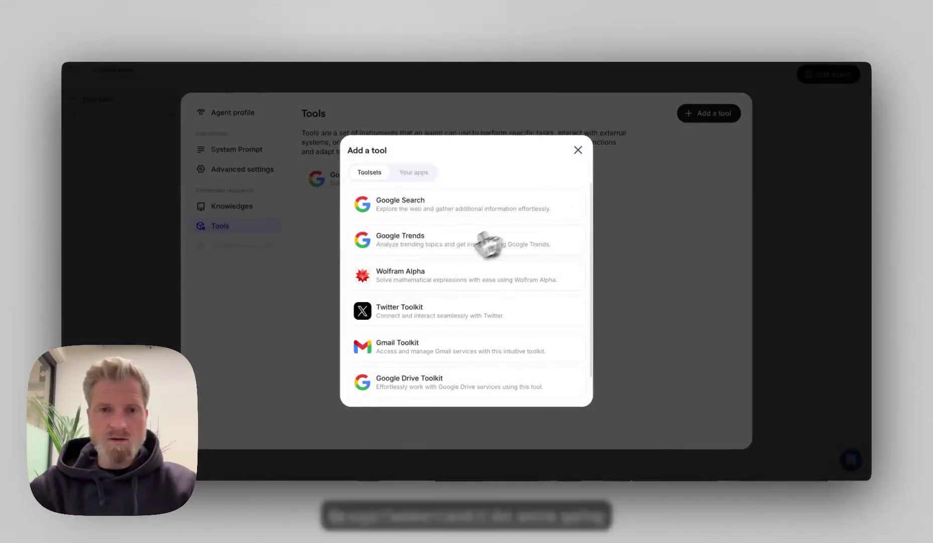
{"action": "left_click", "coordinate": [422, 317]}
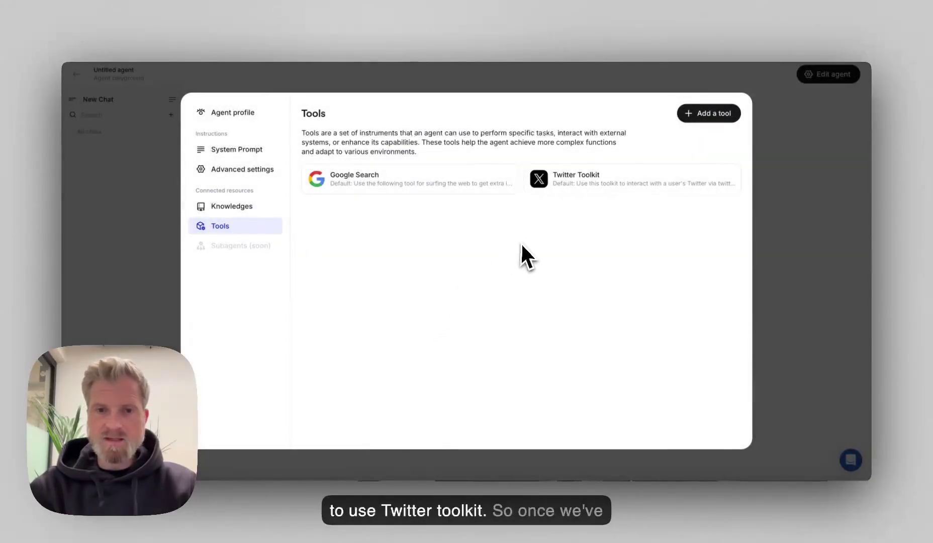
{"action": "left_click", "coordinate": [846, 172]}
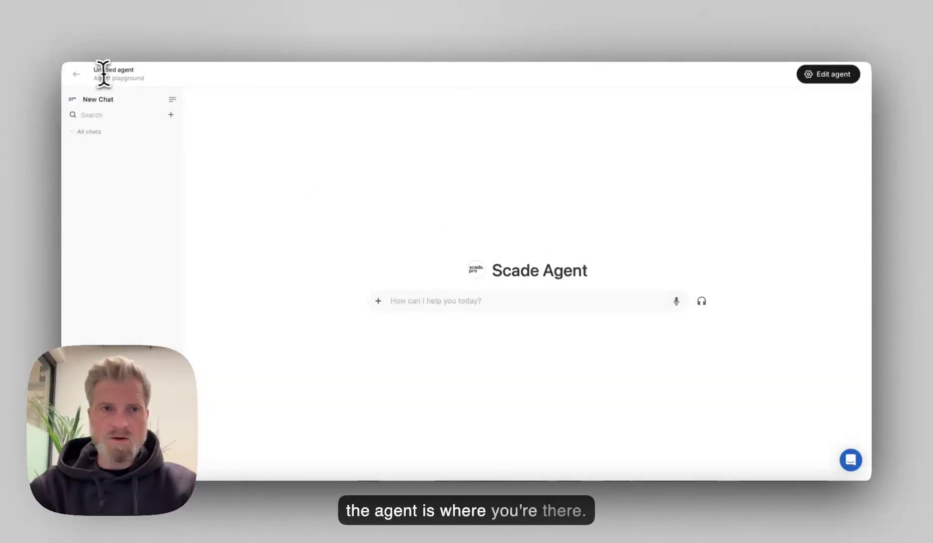
Reopen the untitled agent, rename it 'twitter agent' in its settings, and save the change.
{"action": "left_click", "coordinate": [78, 74]}
{"action": "left_click", "coordinate": [283, 261]}
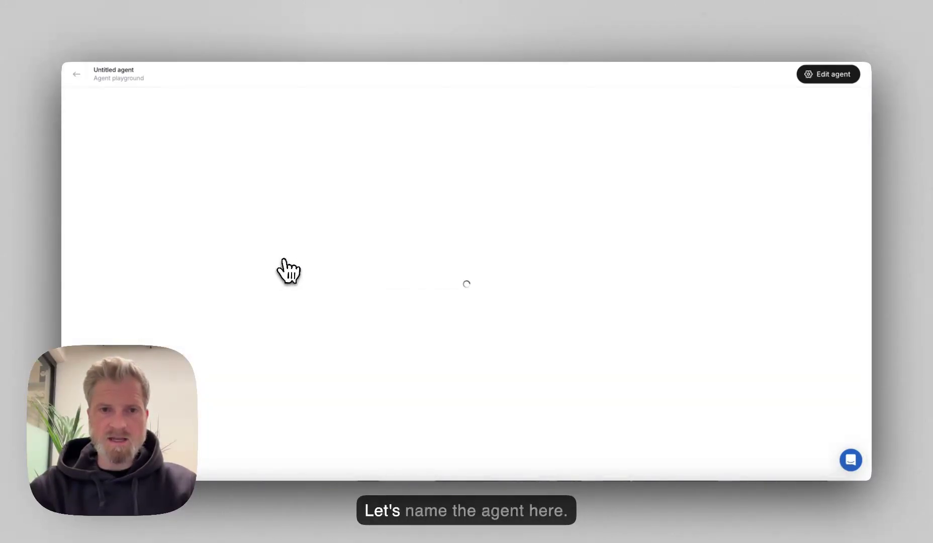
{"action": "left_click", "coordinate": [822, 76]}
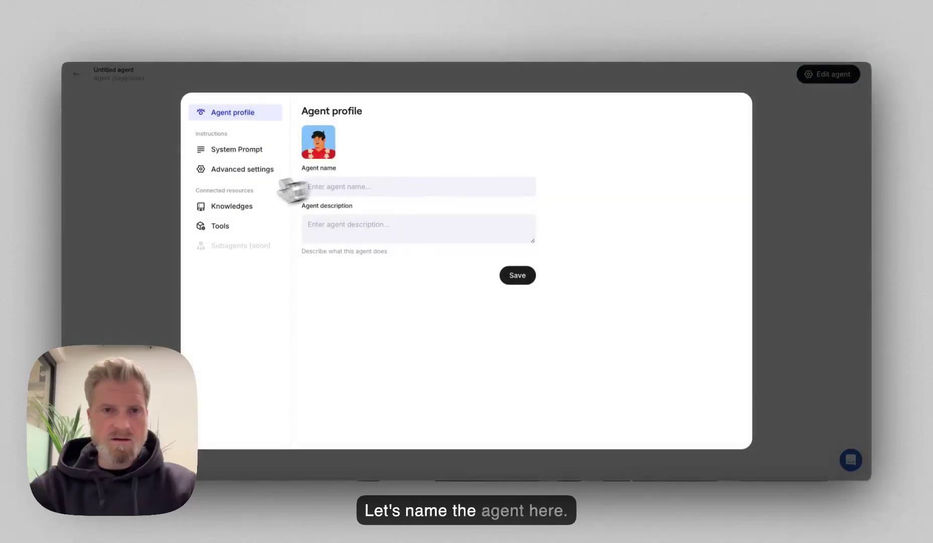
{"action": "left_click", "coordinate": [334, 187]}
{"action": "type", "text": "twitter"}
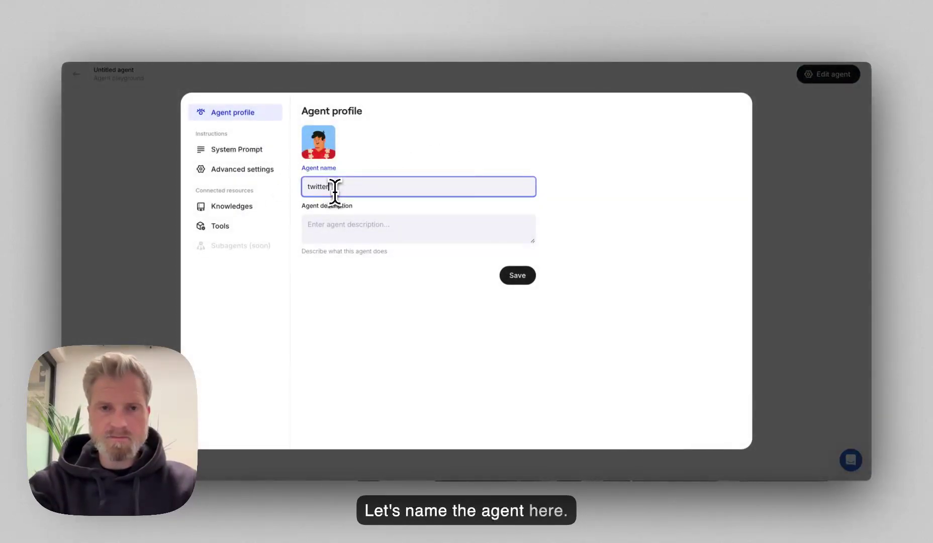
{"action": "type", "text": " agent"}
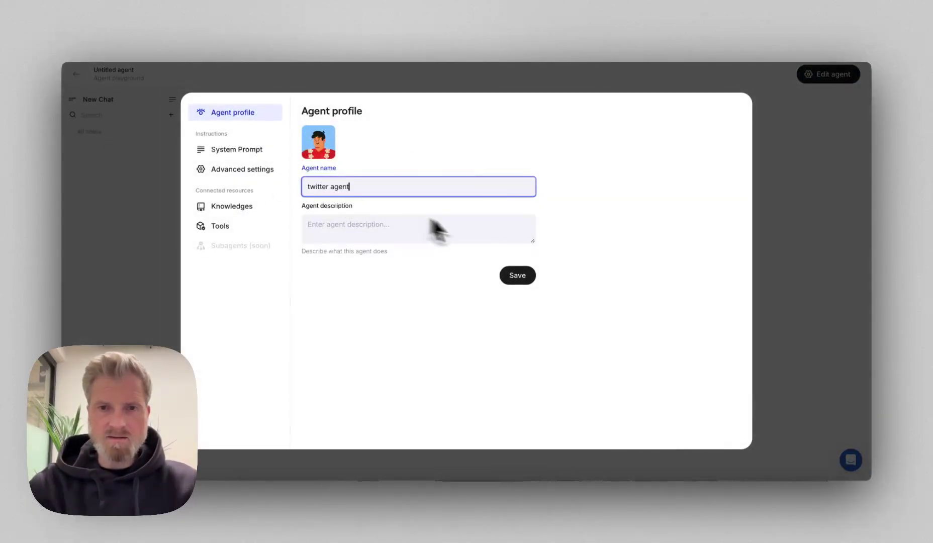
{"action": "left_click", "coordinate": [517, 276]}
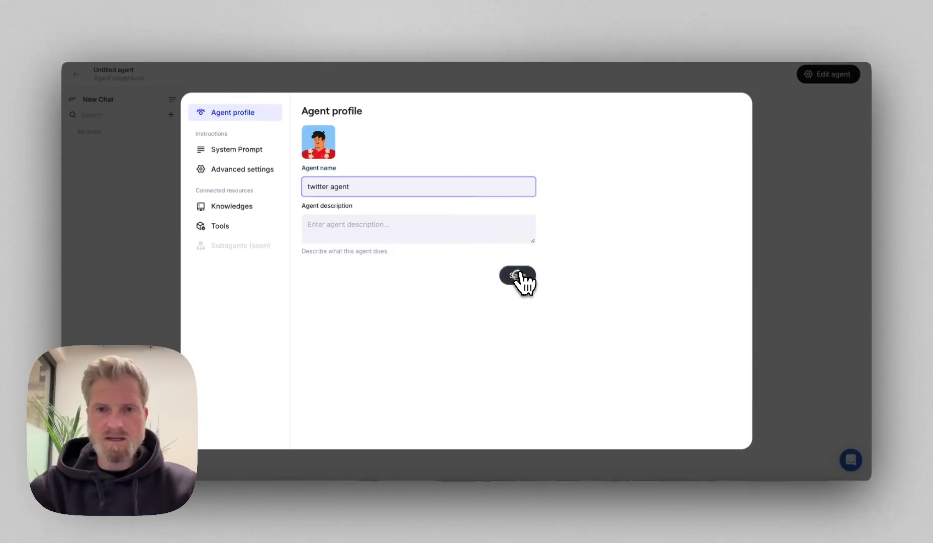
{"action": "left_click", "coordinate": [801, 129]}
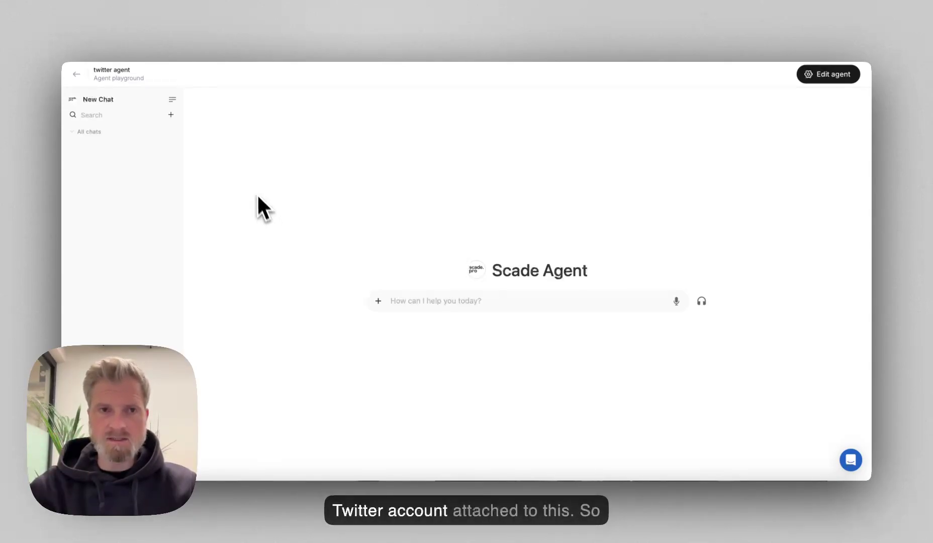
Review the saved vendor credentials under API & credentials, then switch to the X Developer Platform.
{"action": "left_click", "coordinate": [76, 75]}
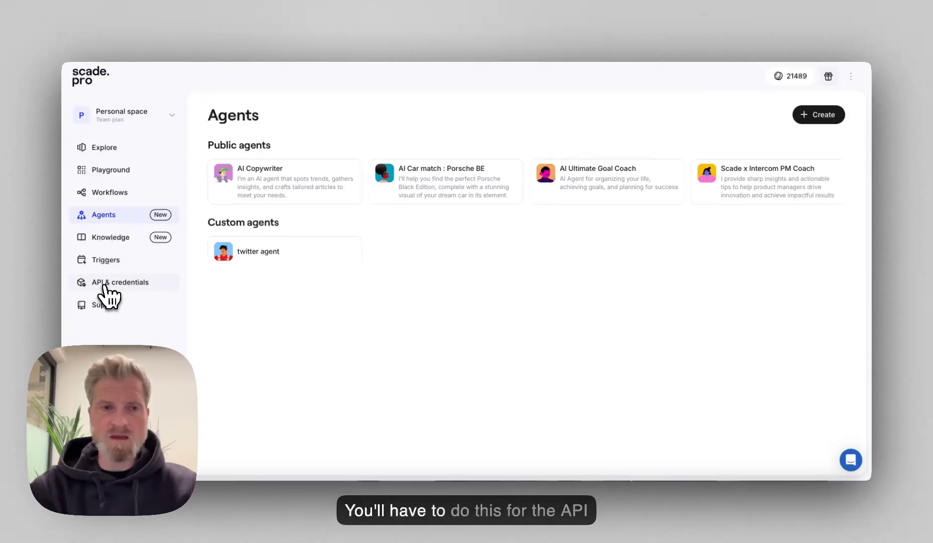
{"action": "left_click", "coordinate": [130, 292]}
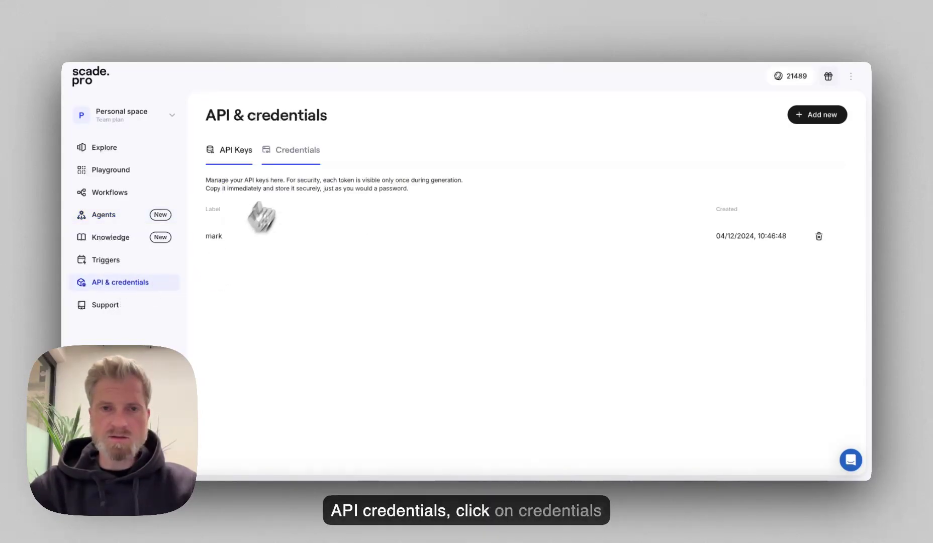
{"action": "left_click", "coordinate": [294, 150]}
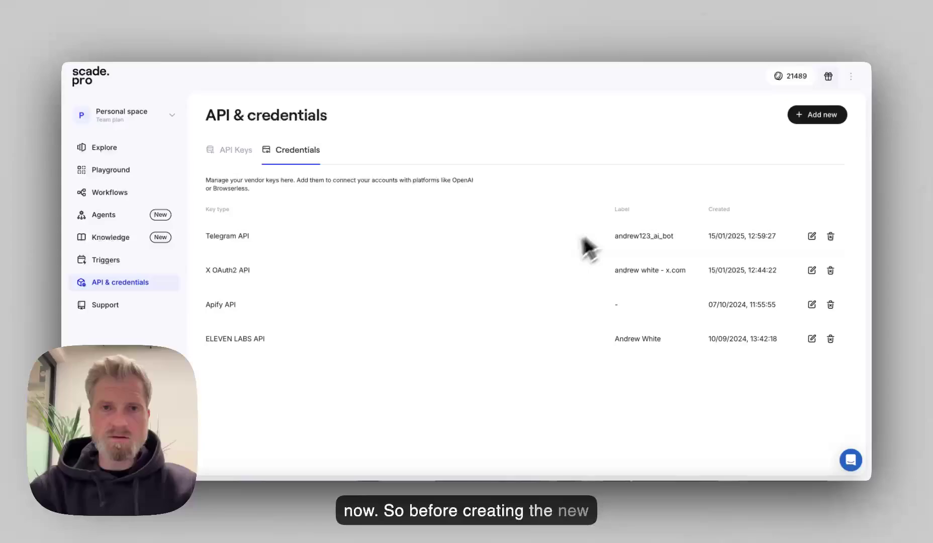
{"action": "left_click", "coordinate": [381, 56]}
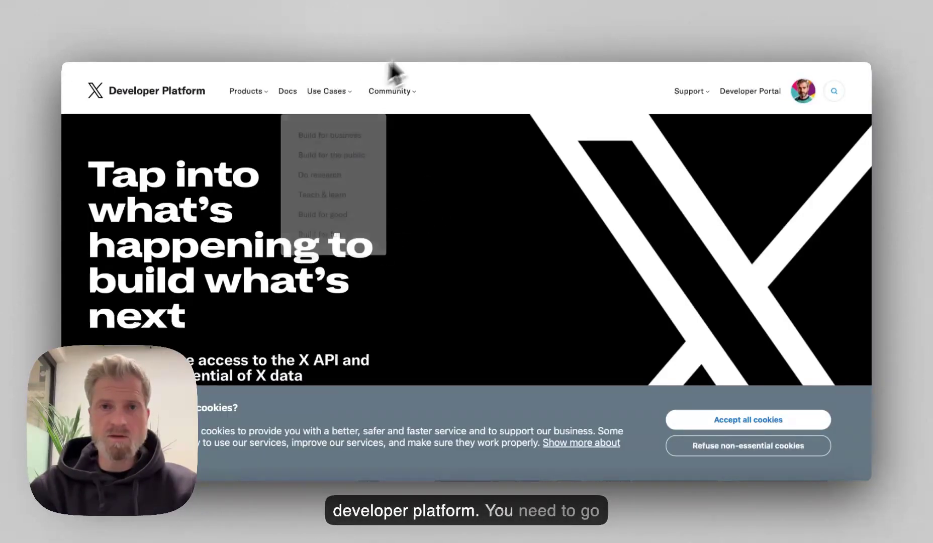
Open the X Developer Portal and choose to sign up for a free account.
{"action": "left_click", "coordinate": [452, 18]}
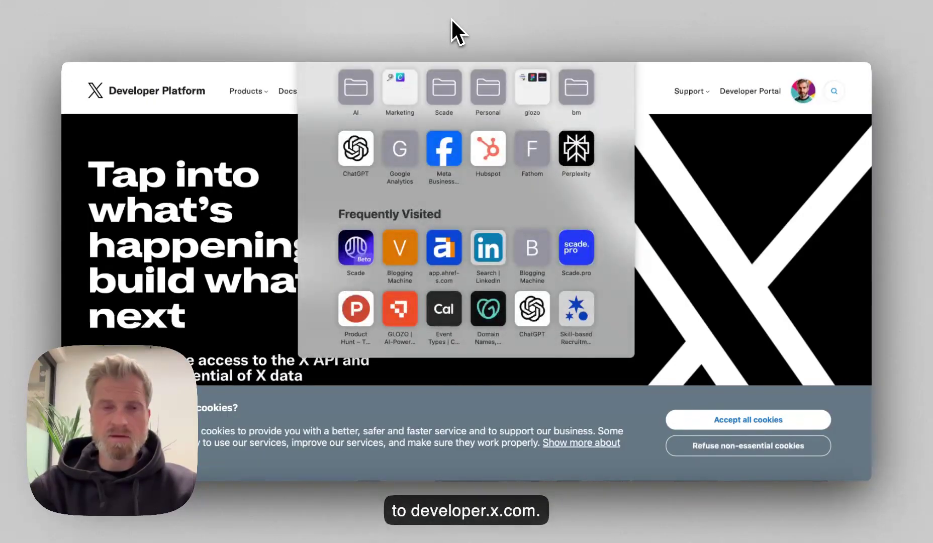
{"action": "left_click", "coordinate": [273, 155]}
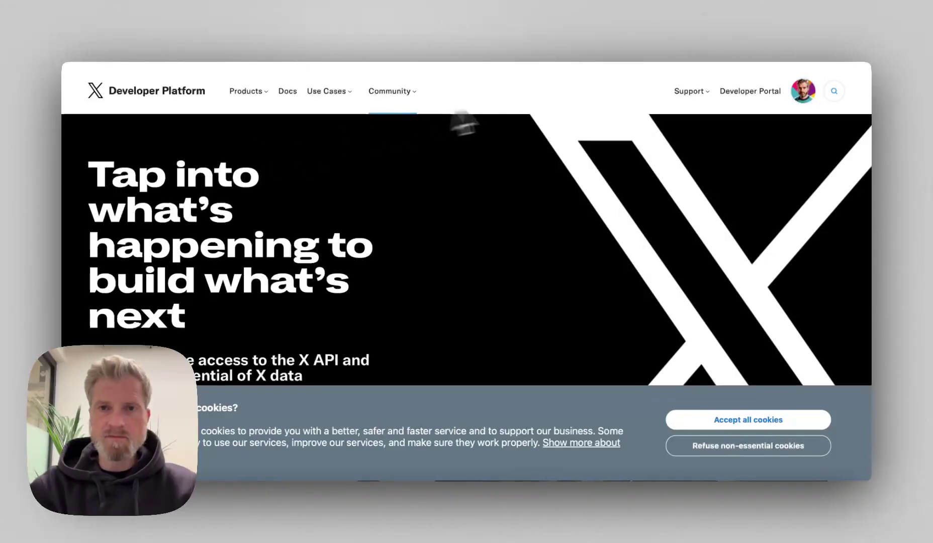
{"action": "left_click", "coordinate": [745, 98]}
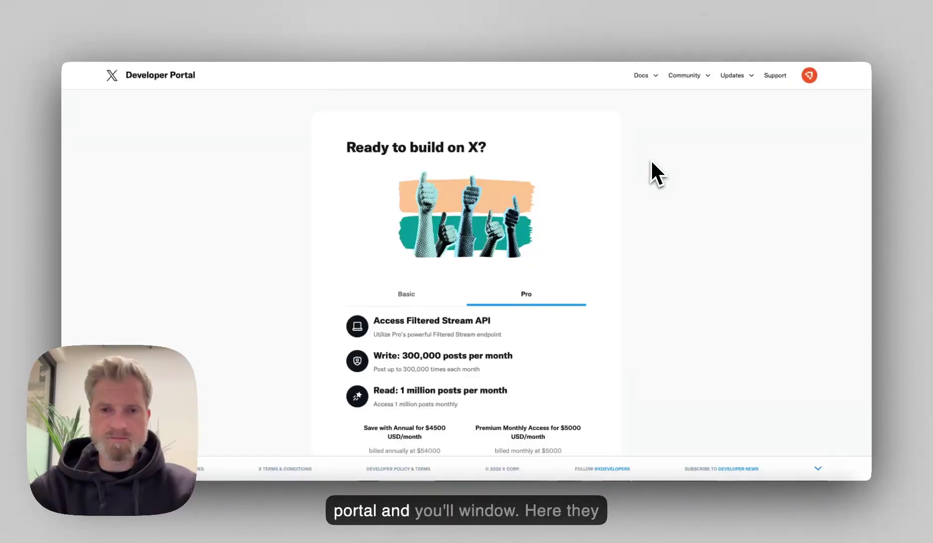
{"action": "scroll", "coordinate": [657, 176], "scroll_direction": "down", "scroll_amount": 5}
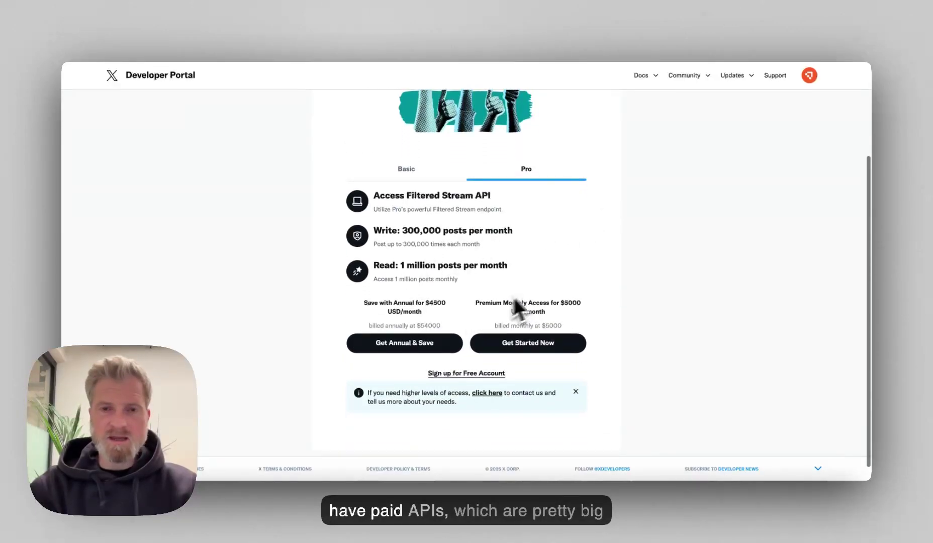
{"action": "scroll", "coordinate": [553, 272], "scroll_direction": "down", "scroll_amount": 1}
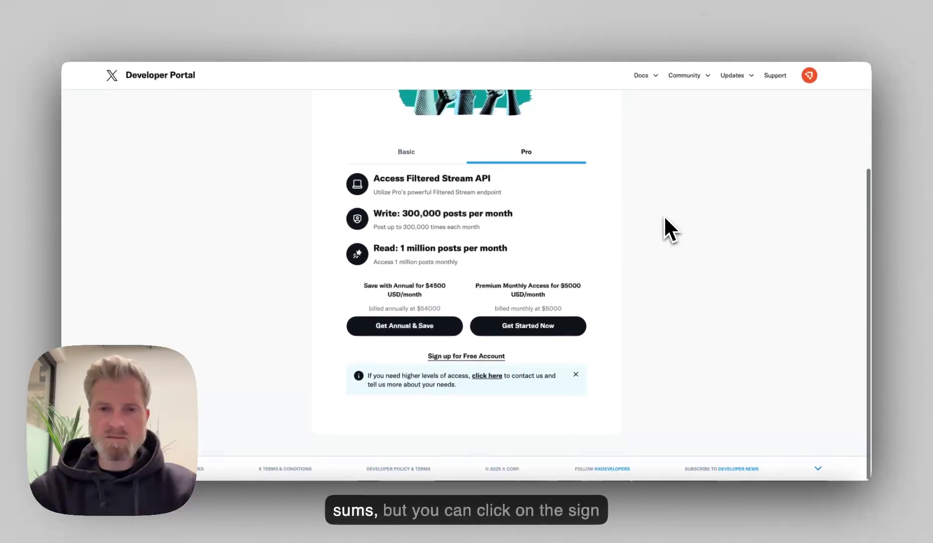
{"action": "left_click", "coordinate": [464, 357]}
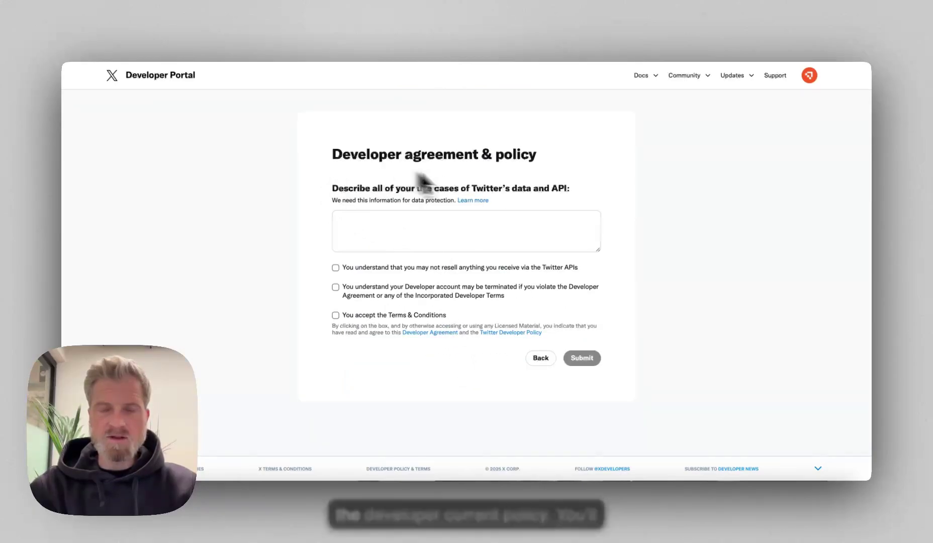
Paste the use-case description, accept all three agreements, and submit the developer form.
{"action": "left_click", "coordinate": [375, 233]}
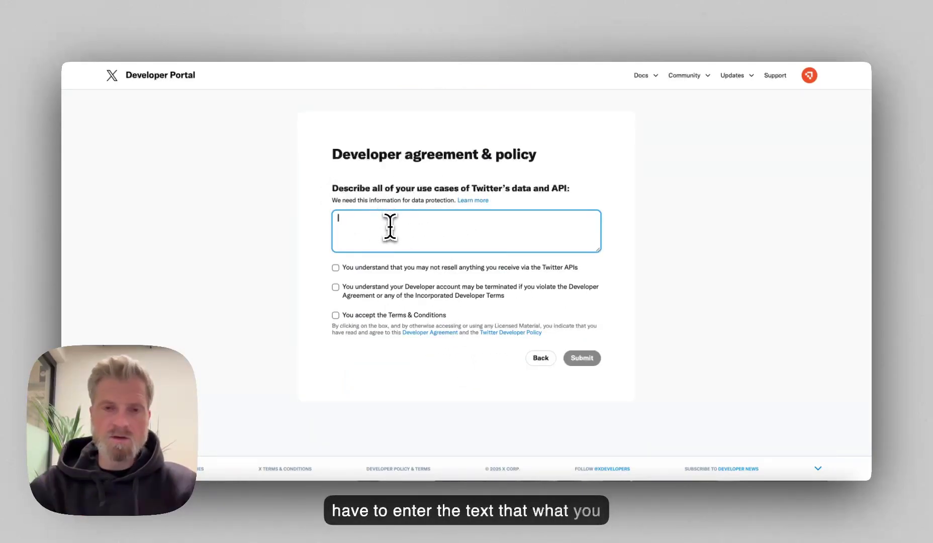
{"action": "left_click", "coordinate": [387, 93]}
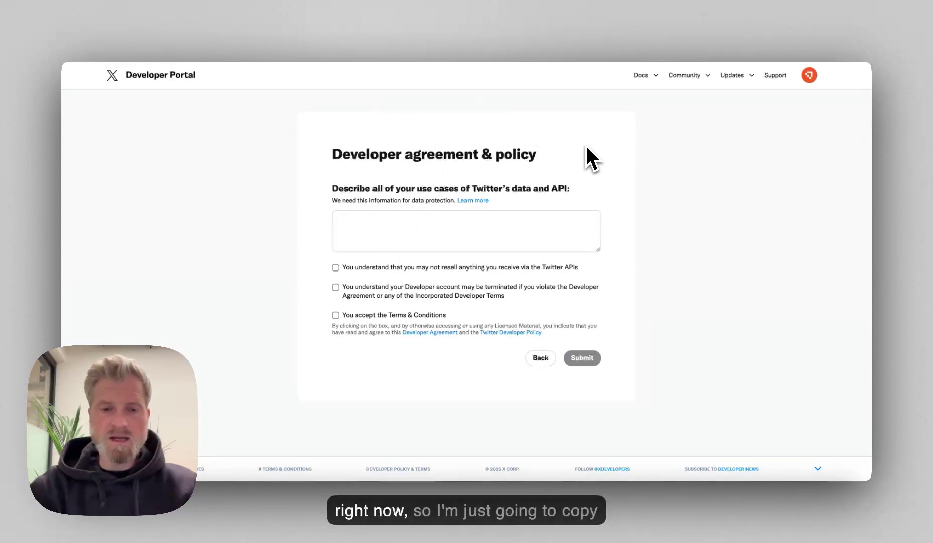
{"action": "left_click", "coordinate": [382, 241]}
{"action": "type", "text": "We intend to use Twitter's API to develop an application that aggregates public tweets and trends for analysis. The data will be used to identify trending topics, generate insights, and improve user engagement for research and development purposes. We will comply with Twitter's Developer Agreement and policy, ensuring the data is not resold or misused."}
{"action": "scroll", "coordinate": [383, 241], "scroll_direction": "up", "scroll_amount": 3}
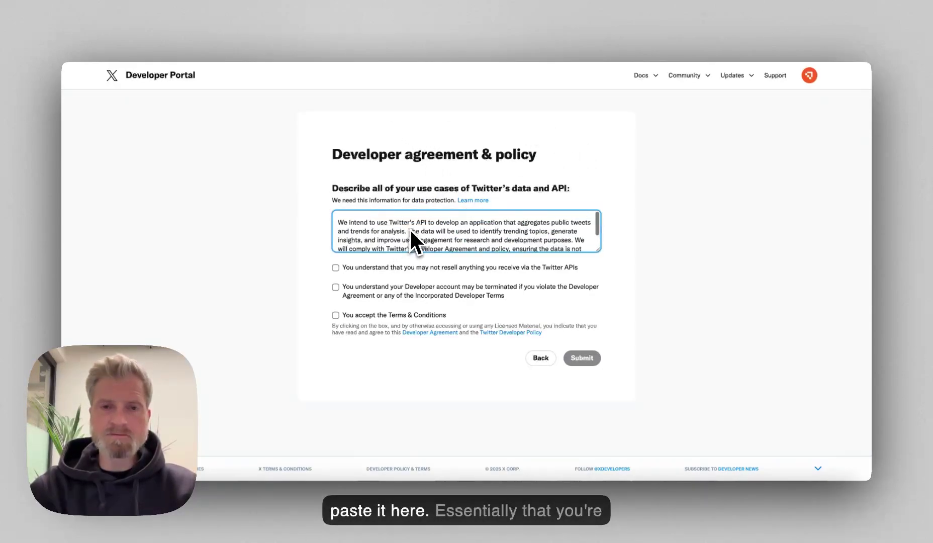
{"action": "scroll", "coordinate": [411, 232], "scroll_direction": "down", "scroll_amount": 1}
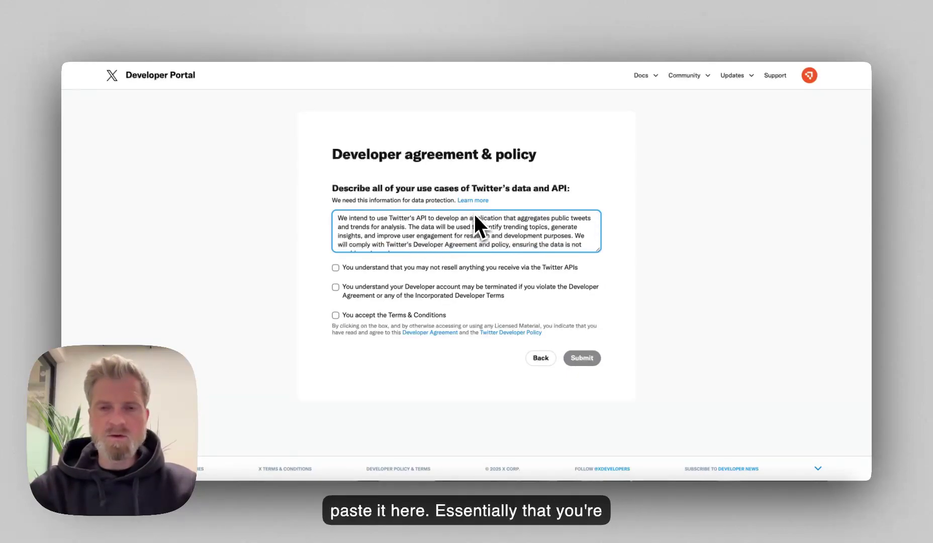
{"action": "scroll", "coordinate": [549, 224], "scroll_direction": "down", "scroll_amount": 2}
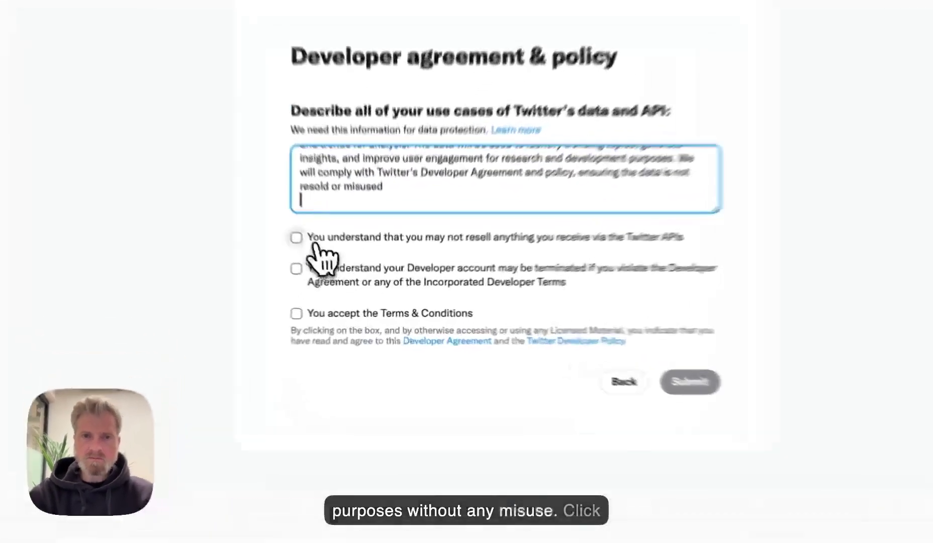
{"action": "left_click", "coordinate": [335, 267]}
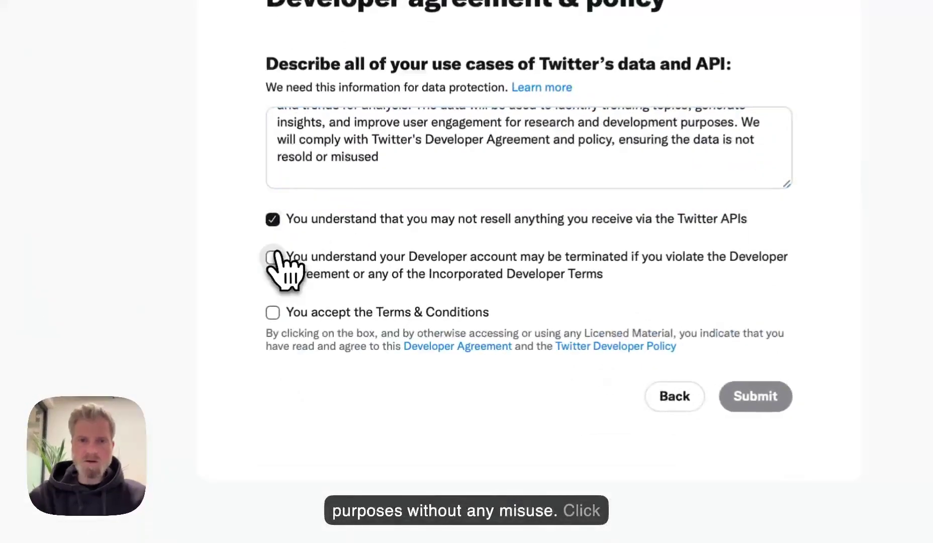
{"action": "left_click", "coordinate": [335, 287]}
{"action": "left_click", "coordinate": [271, 311]}
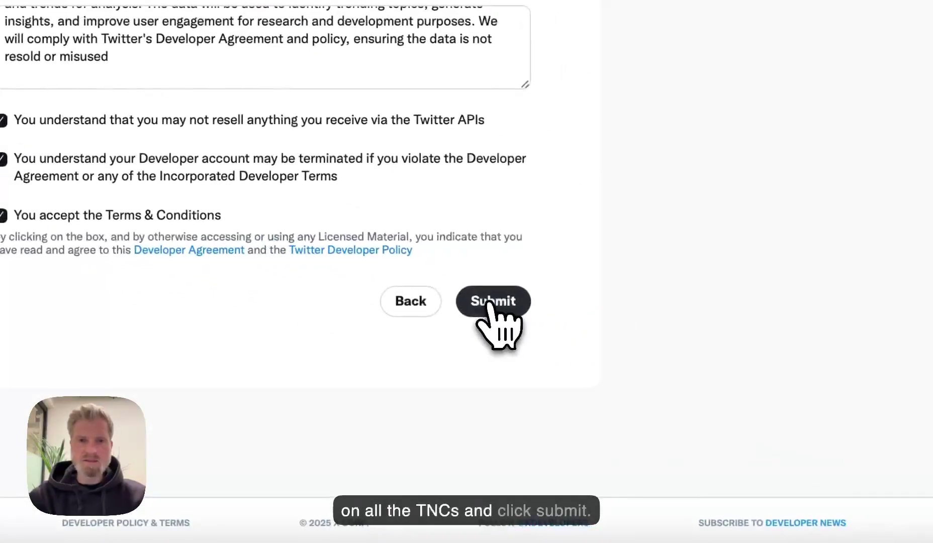
{"action": "left_click", "coordinate": [542, 334]}
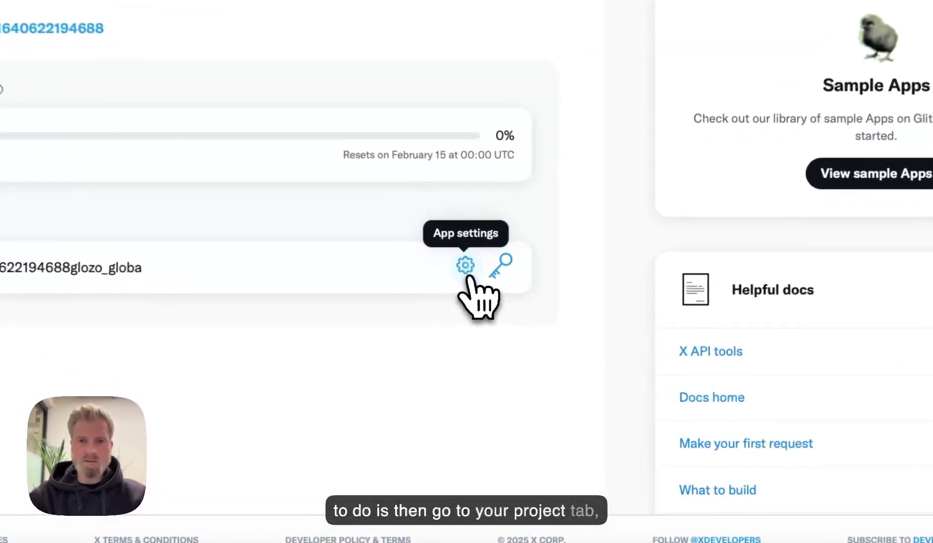
In the app's settings, set up user authentication with Read and write permissions as a Web App, Automated App or Bot.
{"action": "left_click", "coordinate": [525, 329]}
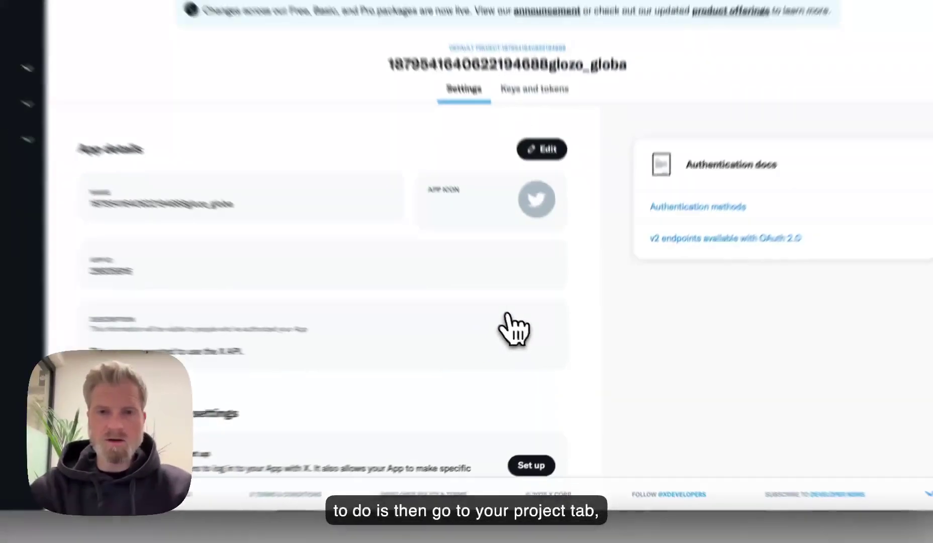
{"action": "scroll", "coordinate": [514, 326], "scroll_direction": "down", "scroll_amount": 3}
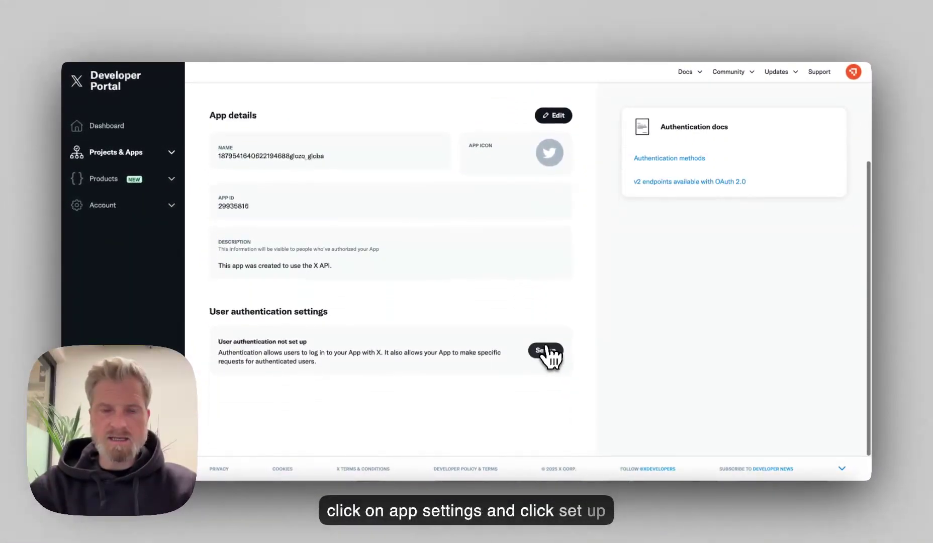
{"action": "left_click", "coordinate": [547, 349]}
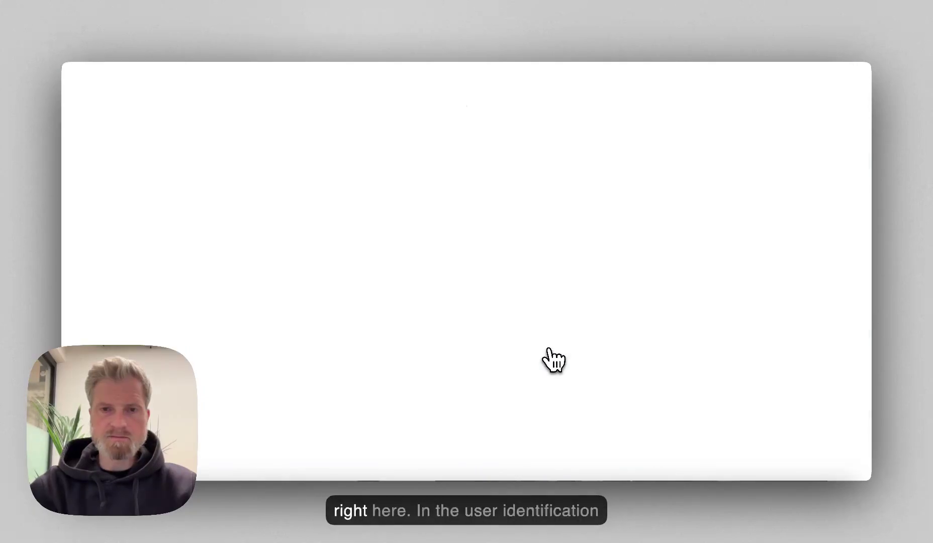
{"action": "scroll", "coordinate": [526, 327], "scroll_direction": "down", "scroll_amount": 2}
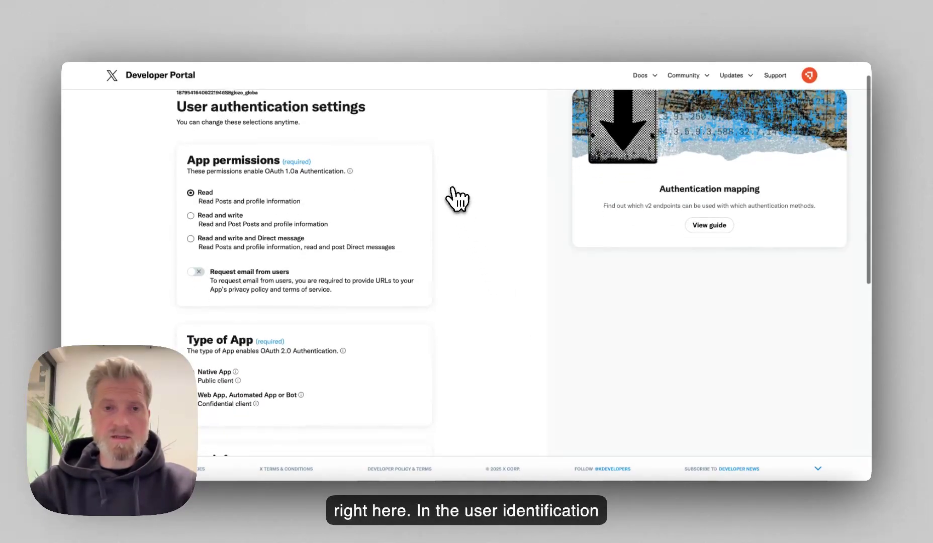
{"action": "scroll", "coordinate": [352, 206], "scroll_direction": "down", "scroll_amount": 1}
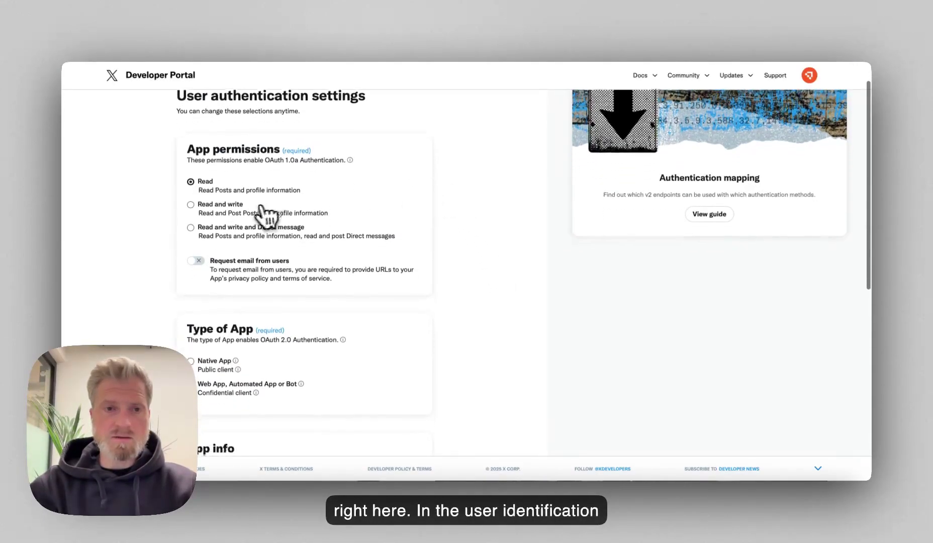
{"action": "left_click", "coordinate": [195, 203]}
{"action": "scroll", "coordinate": [282, 201], "scroll_direction": "down", "scroll_amount": 1}
{"action": "scroll", "coordinate": [292, 203], "scroll_direction": "down", "scroll_amount": 5}
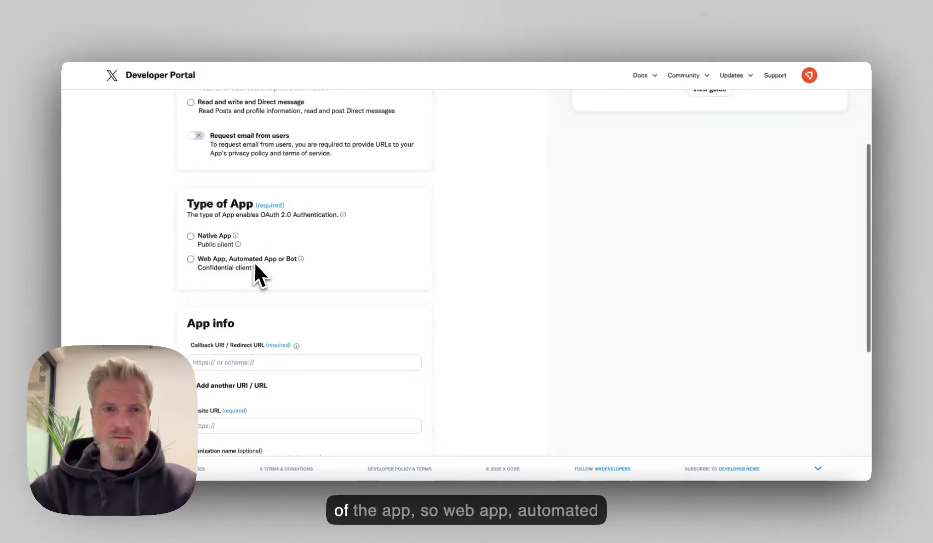
{"action": "left_click", "coordinate": [191, 260]}
{"action": "scroll", "coordinate": [337, 251], "scroll_direction": "down", "scroll_amount": 8}
{"action": "key", "text": "Tab"}
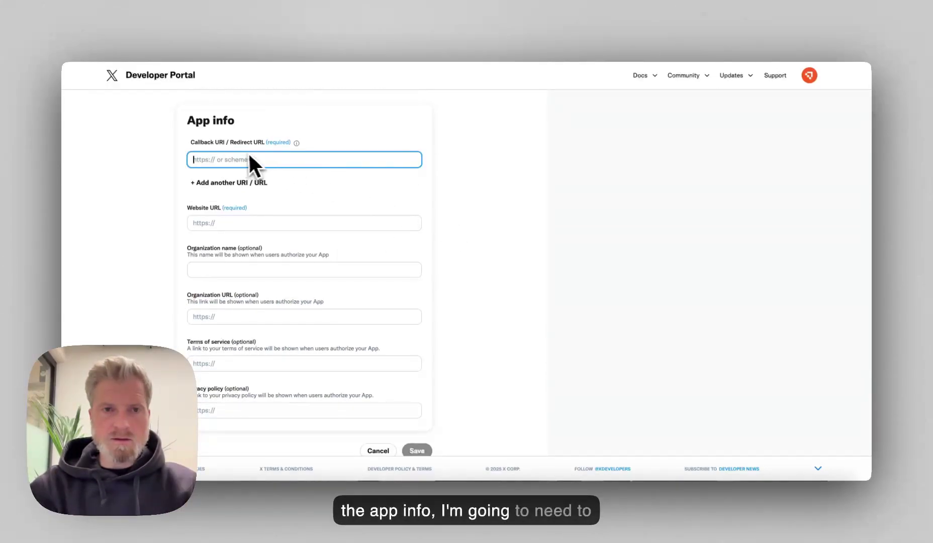
{"action": "left_click", "coordinate": [430, 101]}
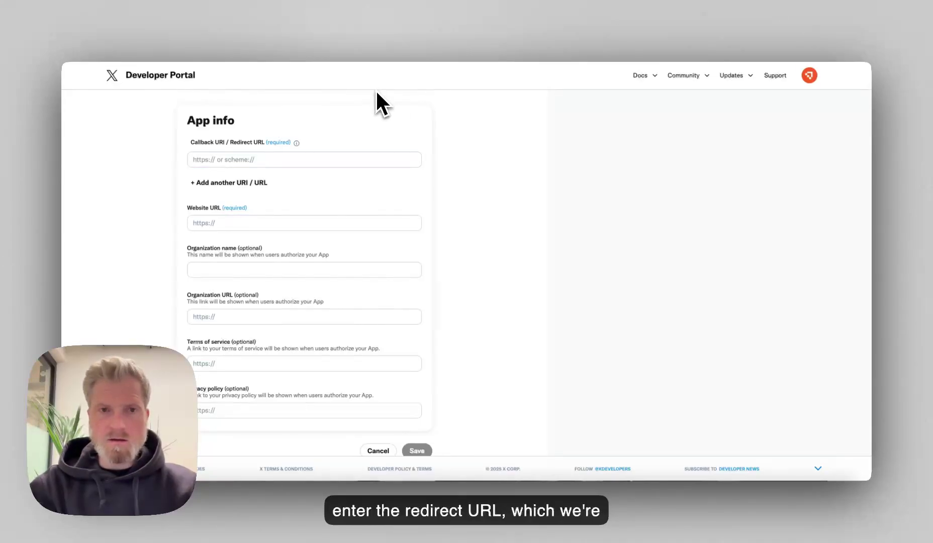
{"action": "left_click", "coordinate": [304, 164]}
{"action": "type", "text": "https://app.scade.pro/api/v1/scade/credentials/oauth/callback"}
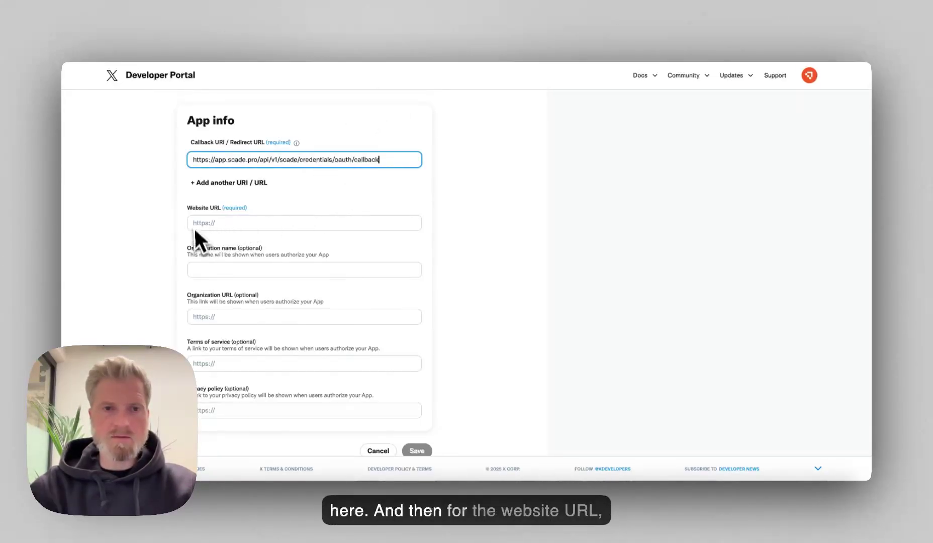
{"action": "left_click", "coordinate": [399, 129]}
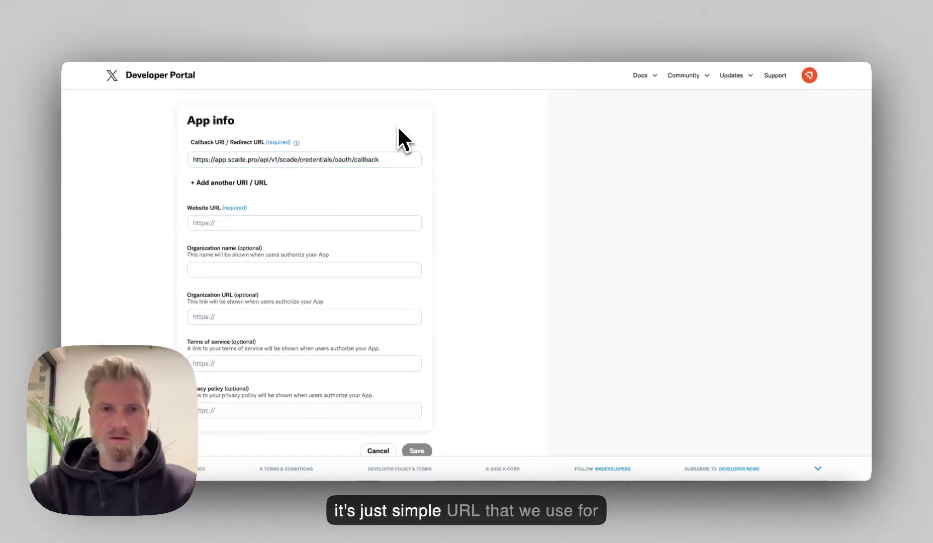
{"action": "left_click", "coordinate": [252, 222]}
{"action": "type", "text": "https://scade.pro"}
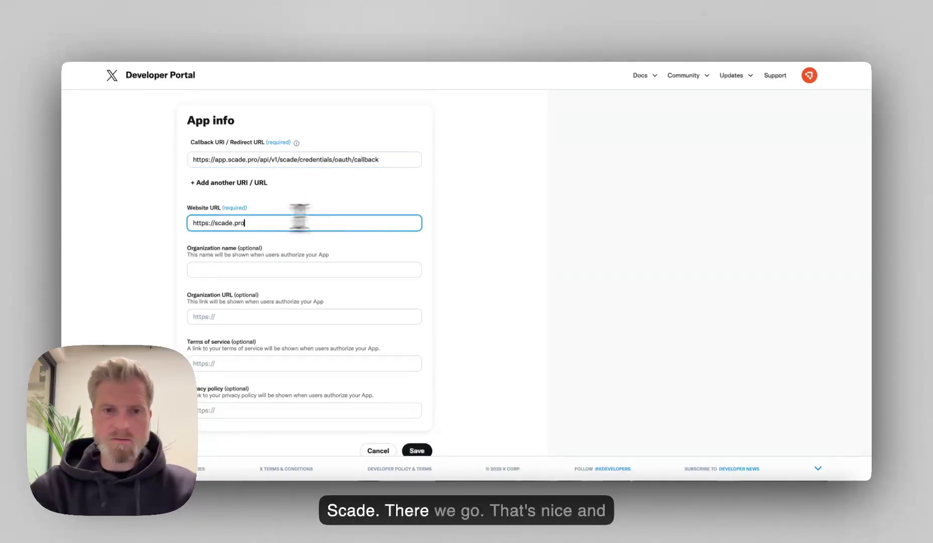
{"action": "scroll", "coordinate": [456, 240], "scroll_direction": "down", "scroll_amount": 2}
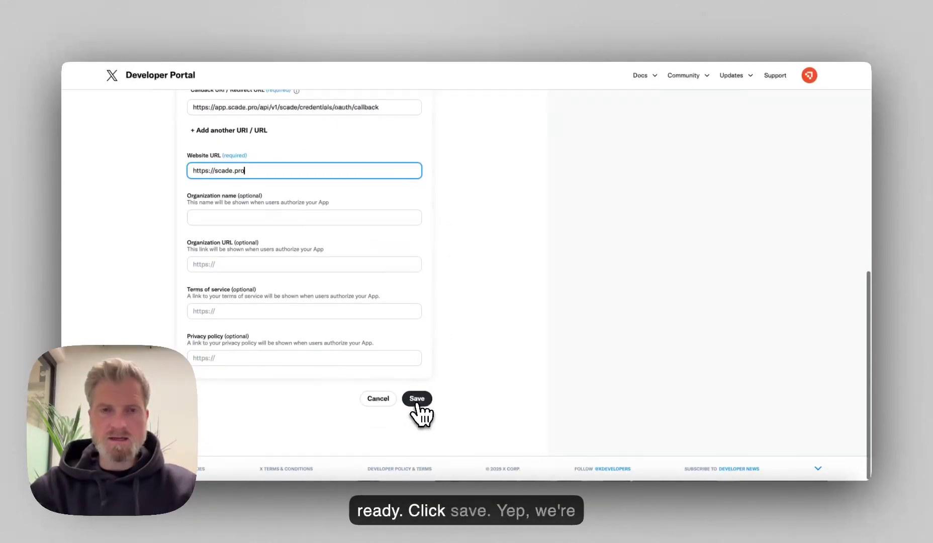
{"action": "left_click", "coordinate": [417, 402]}
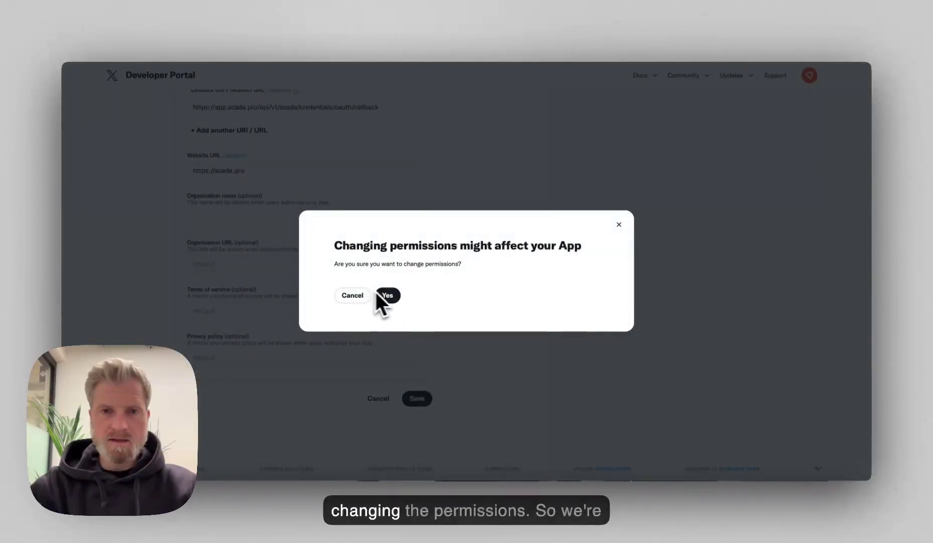
{"action": "left_click", "coordinate": [387, 296]}
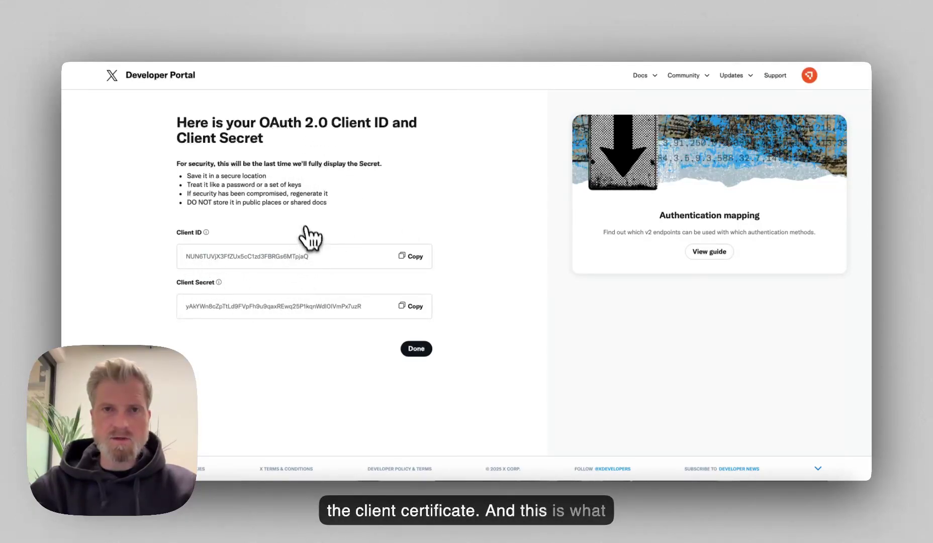
In Scade.pro Credentials, start a new credential and choose the X OAuth2 API service.
{"action": "left_click", "coordinate": [259, 56]}
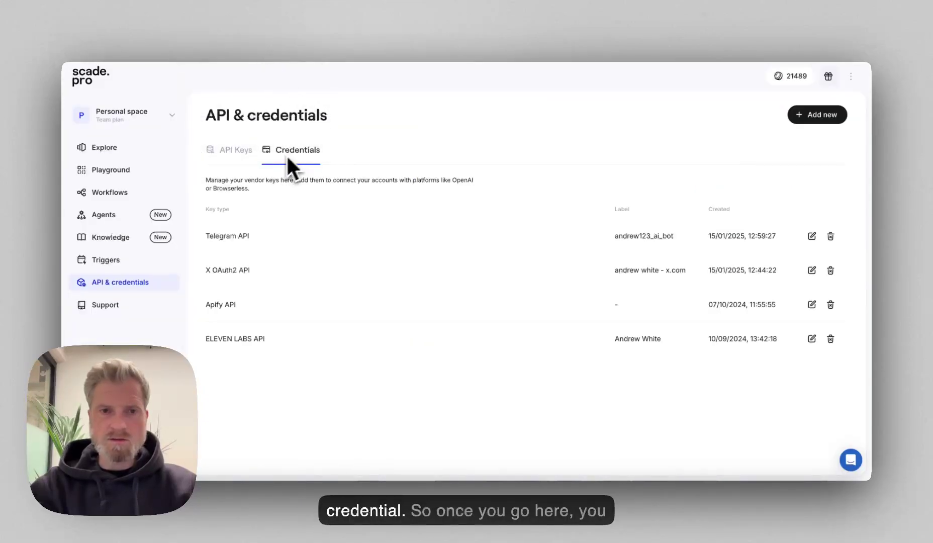
{"action": "left_click", "coordinate": [813, 117]}
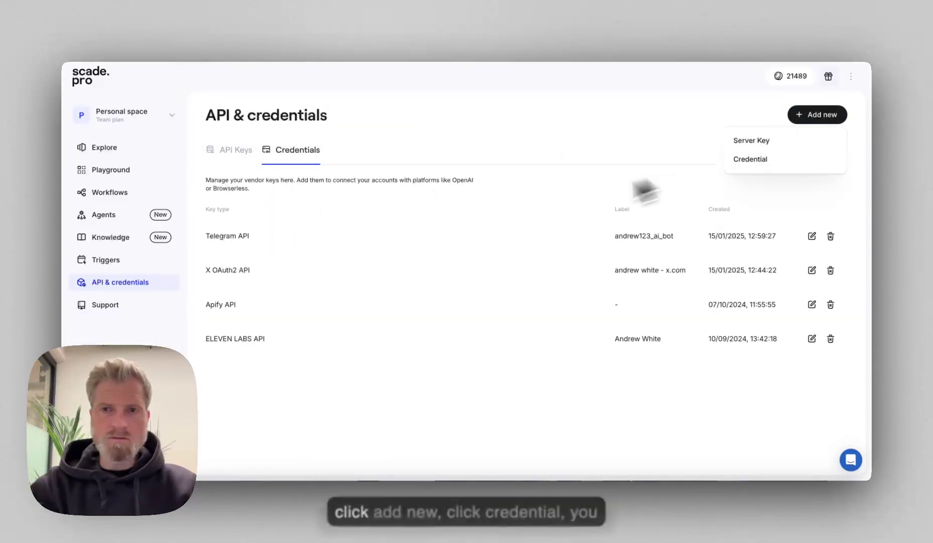
{"action": "left_click", "coordinate": [765, 160]}
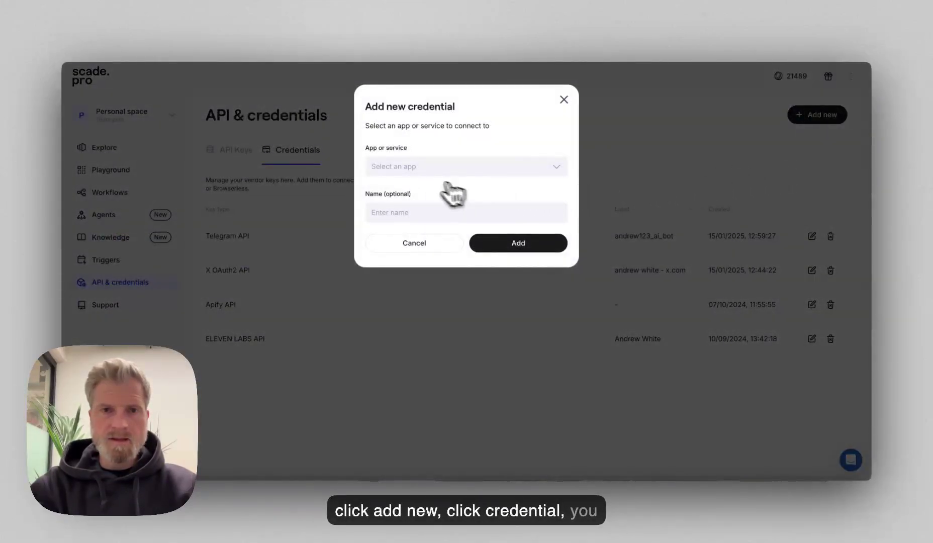
{"action": "left_click", "coordinate": [403, 171]}
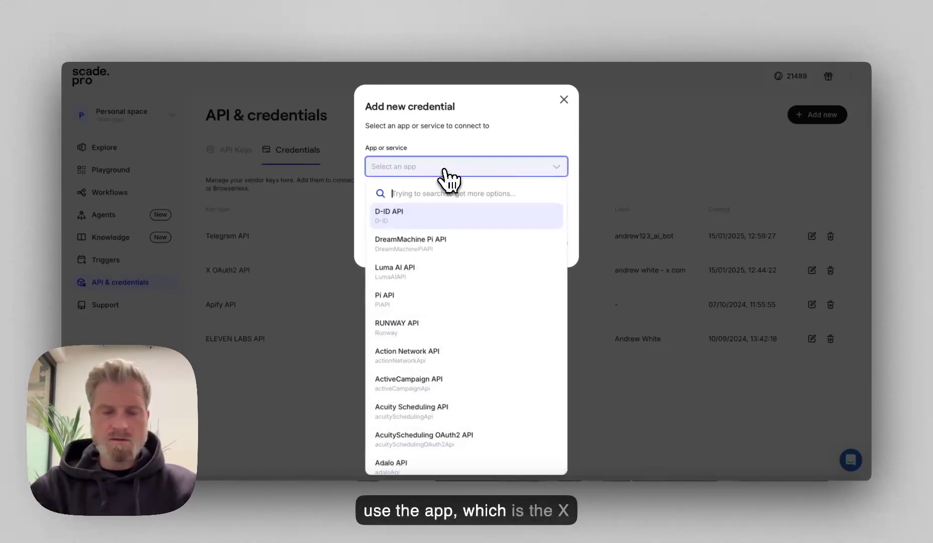
{"action": "type", "text": "x oauth2"}
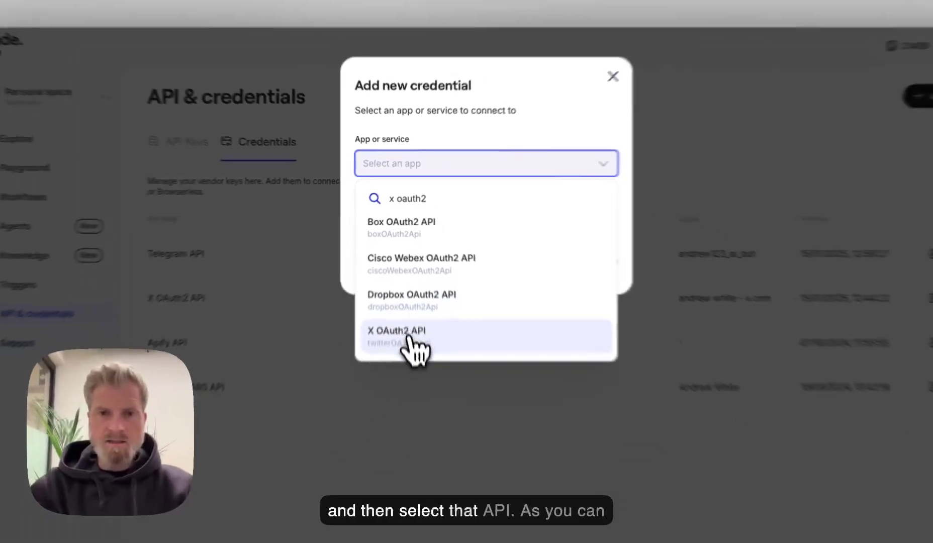
{"action": "left_click", "coordinate": [402, 327]}
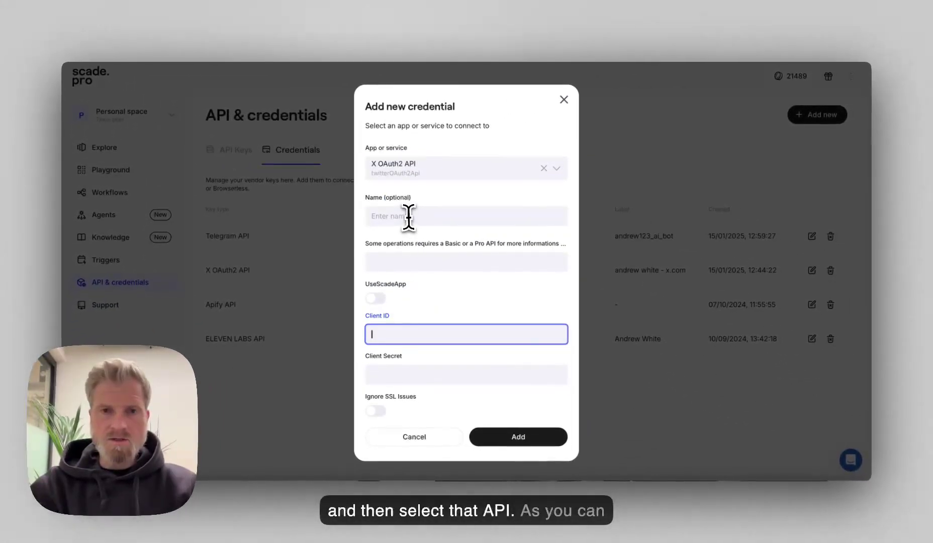
Close the X OAuth2 API form unsaved and select the existing X credential's label in the list.
{"action": "left_click", "coordinate": [405, 218]}
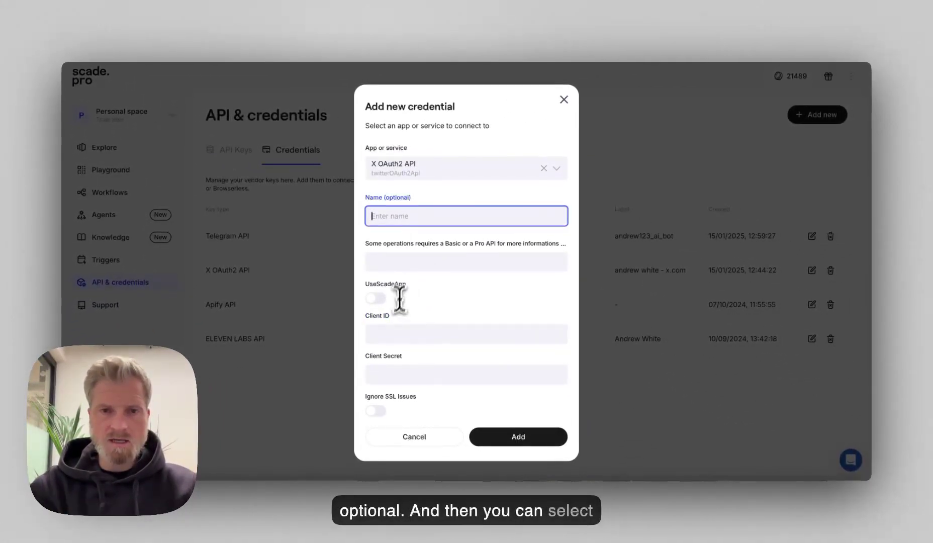
{"action": "left_click", "coordinate": [394, 333]}
{"action": "left_click", "coordinate": [399, 372]}
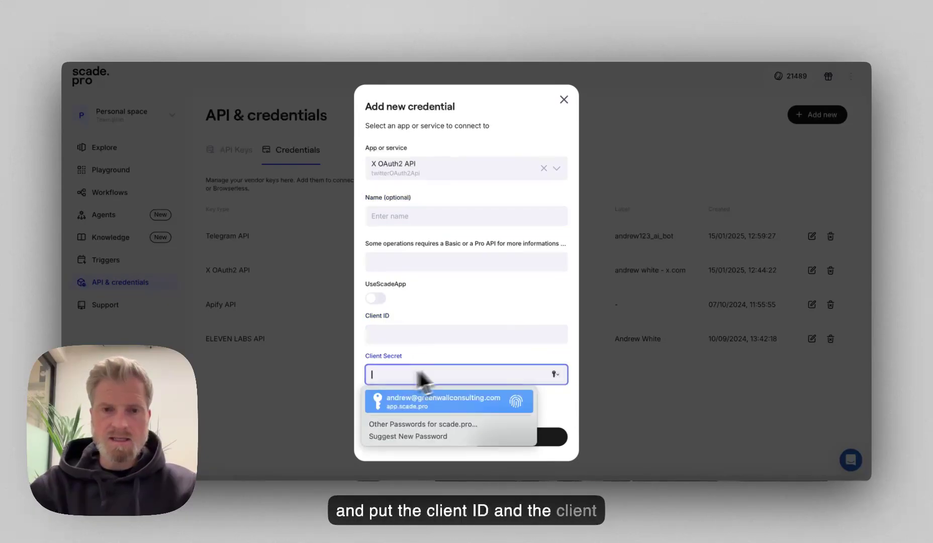
{"action": "left_click", "coordinate": [470, 355]}
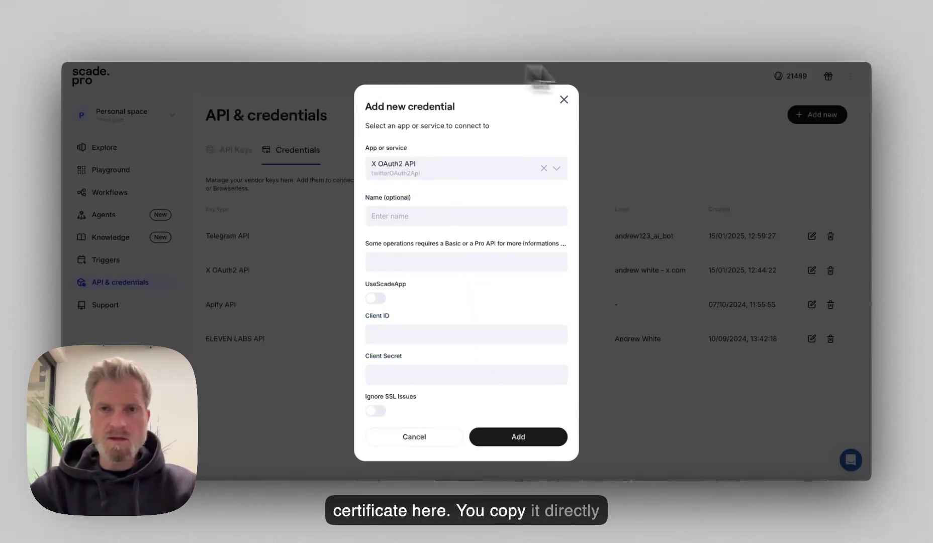
{"action": "left_click", "coordinate": [635, 58]}
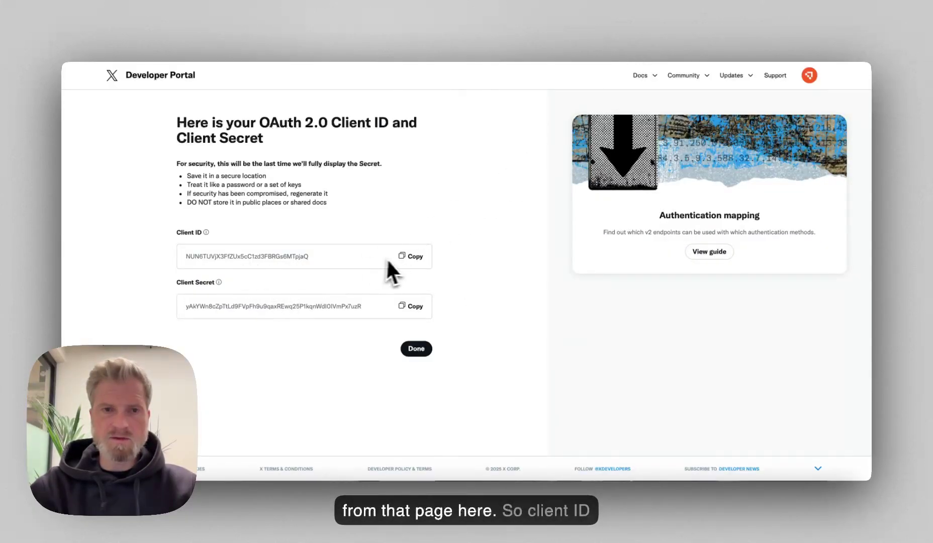
{"action": "left_click", "coordinate": [245, 59]}
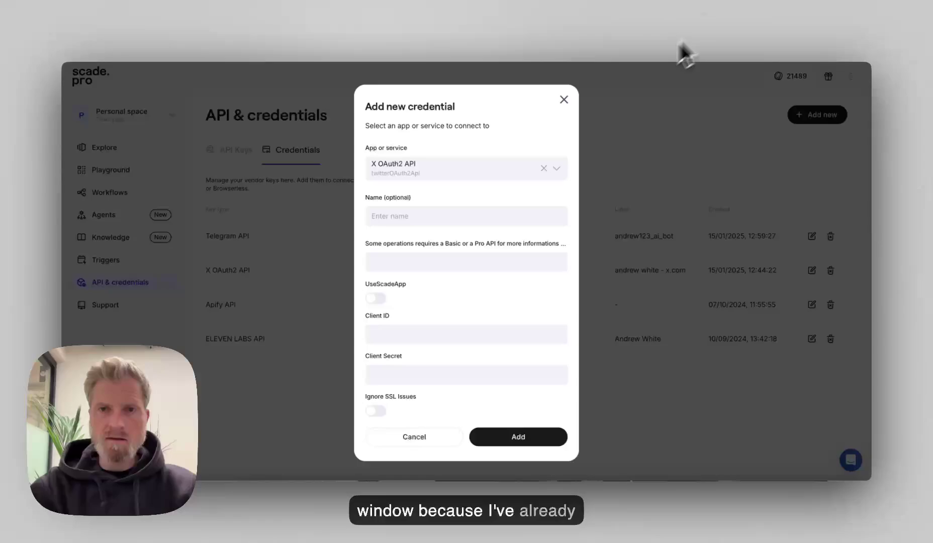
{"action": "left_click", "coordinate": [564, 99]}
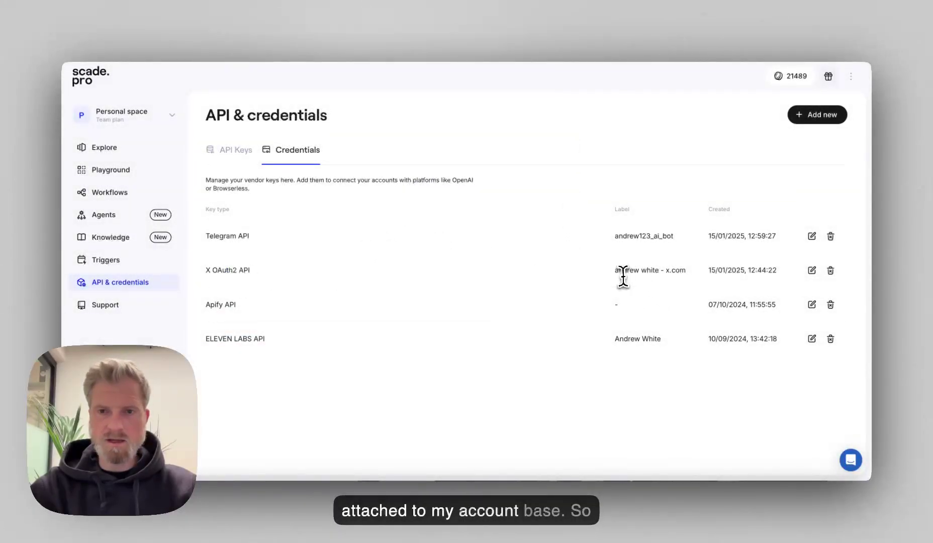
{"action": "left_click_drag", "start_coordinate": [623, 276], "coordinate": [677, 271]}
{"action": "left_click", "coordinate": [654, 270]}
{"action": "triple_click", "coordinate": [651, 266]}
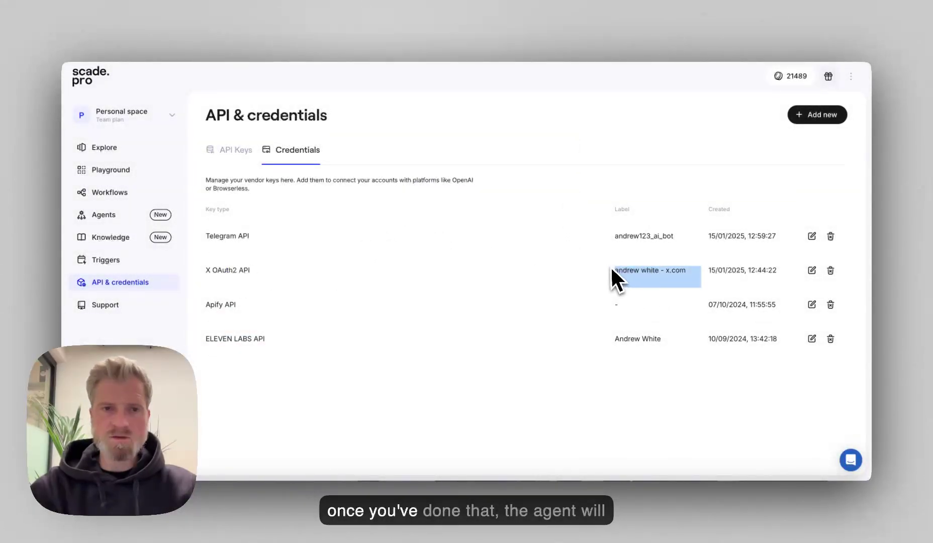
Open the twitter agent's chat and ask 'what can you do?', then review its listed capabilities.
{"action": "left_click", "coordinate": [104, 216]}
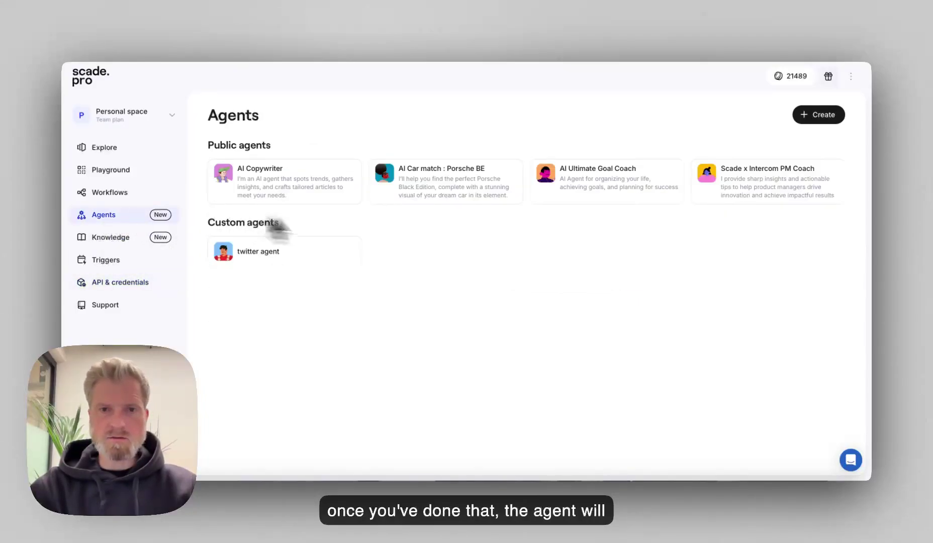
{"action": "left_click", "coordinate": [282, 250]}
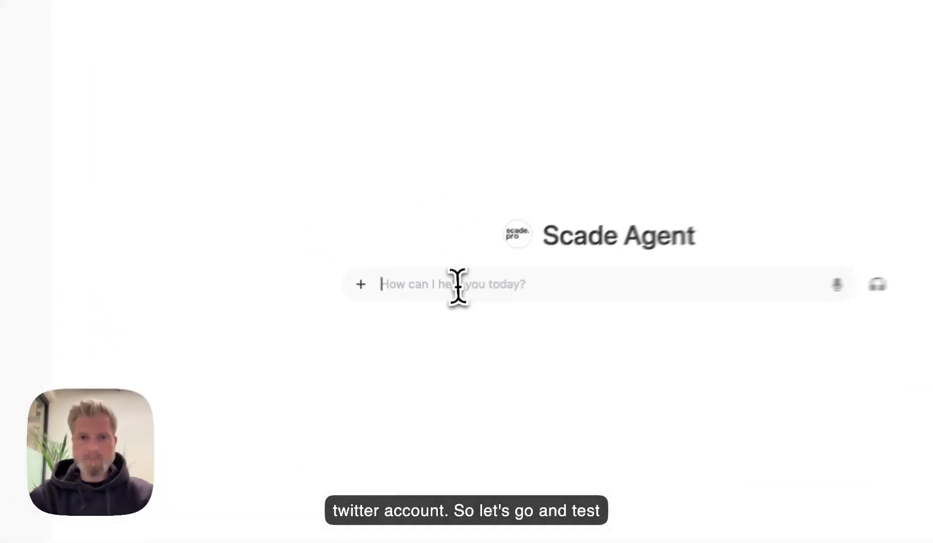
{"action": "type", "text": "what can"}
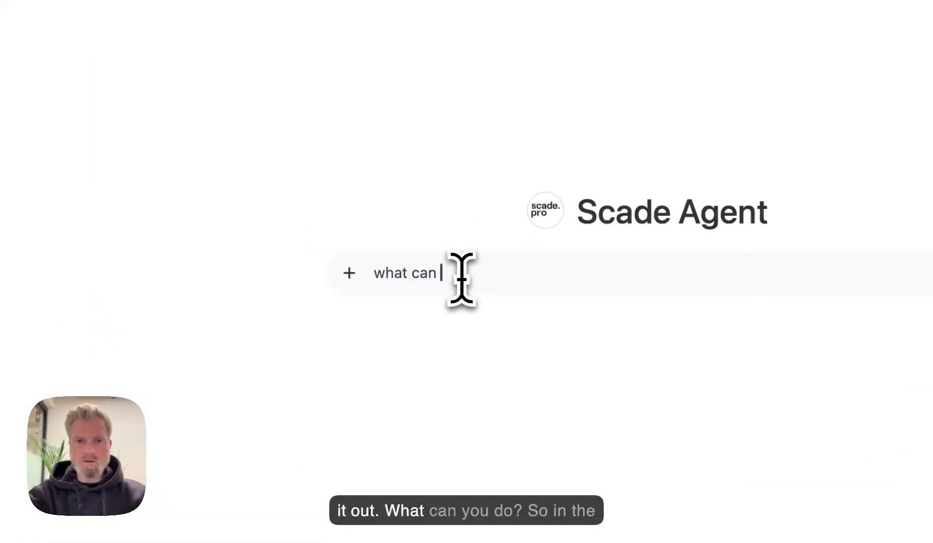
{"action": "type", "text": " you do?"}
{"action": "key", "text": "Return"}
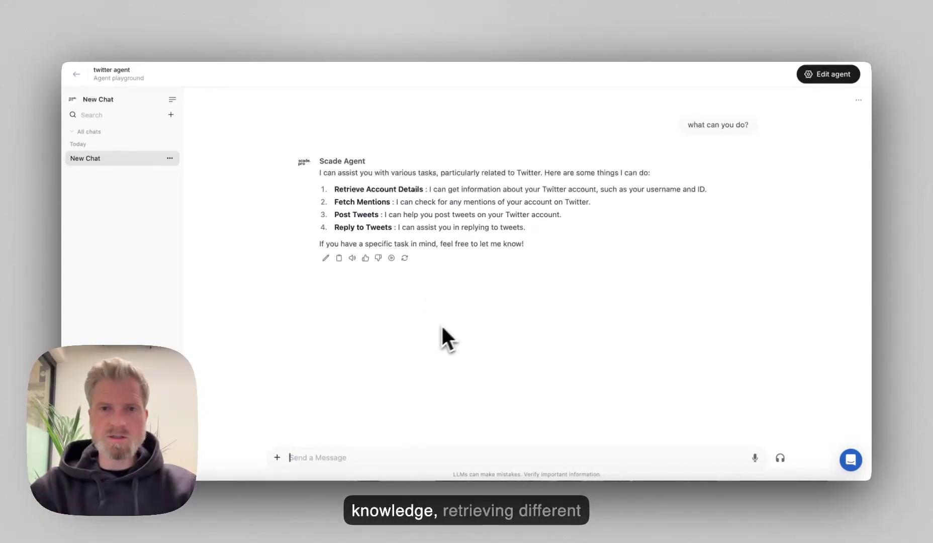
{"action": "left_click_drag", "start_coordinate": [333, 189], "coordinate": [638, 190]}
{"action": "double_click", "coordinate": [554, 189]}
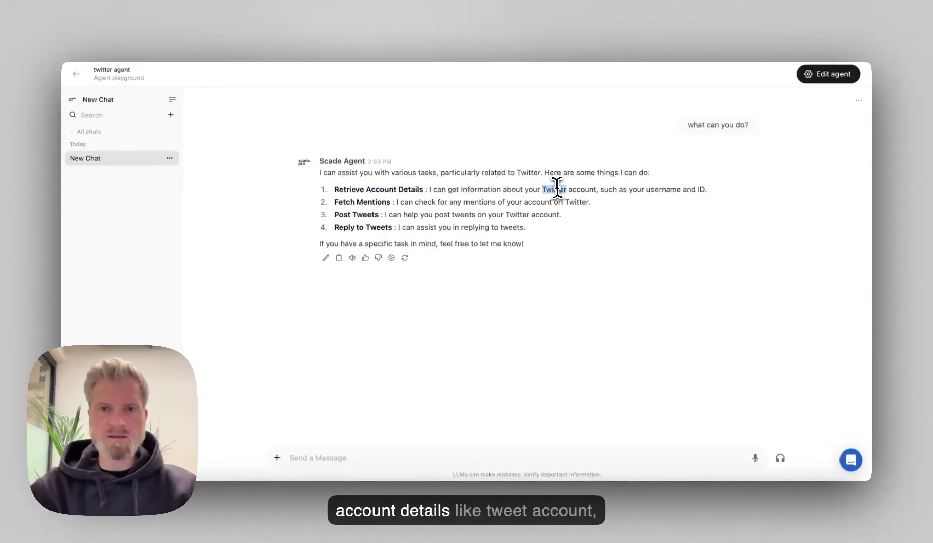
{"action": "triple_click", "coordinate": [548, 188]}
{"action": "left_click_drag", "start_coordinate": [442, 225], "coordinate": [400, 227]}
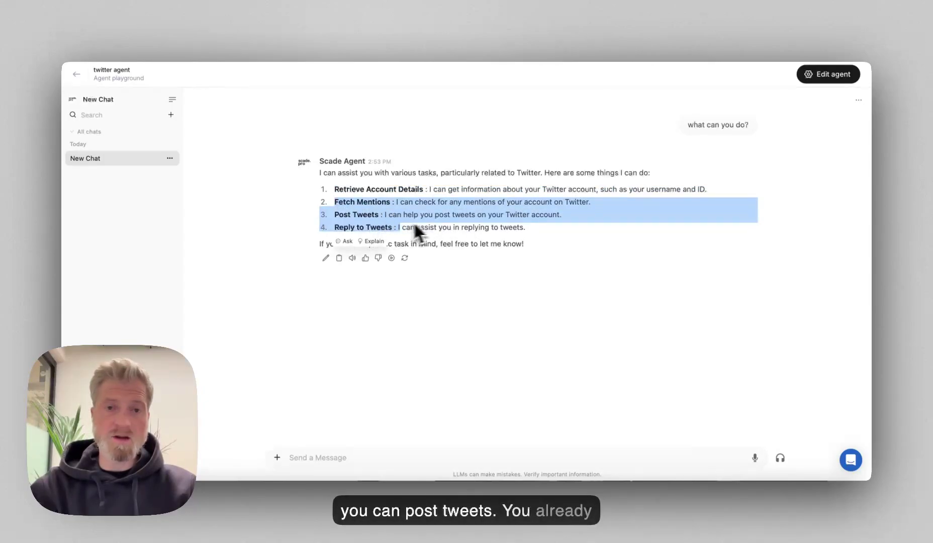
{"action": "left_click", "coordinate": [415, 226]}
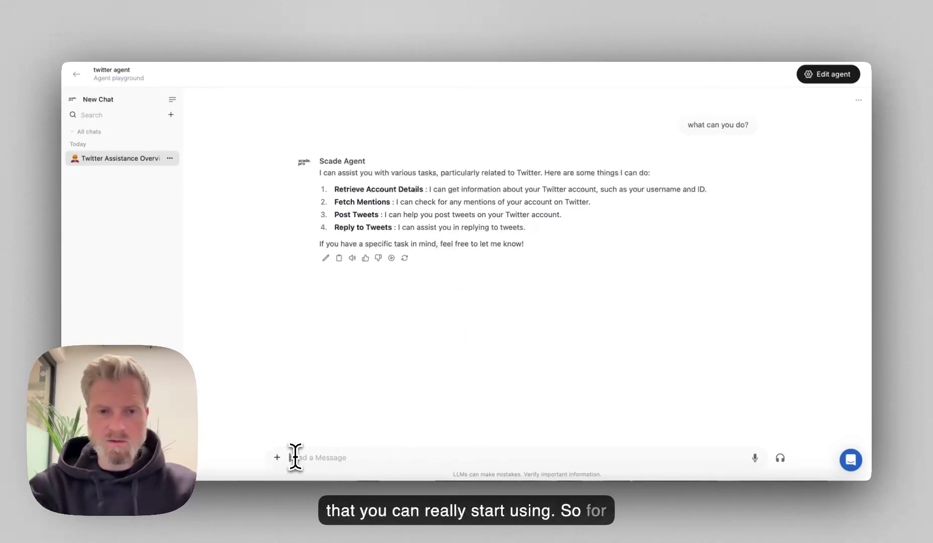
Ask the agent to 'post a tweet about ai agents' and check the posted tweet text.
{"action": "type", "text": "w"}
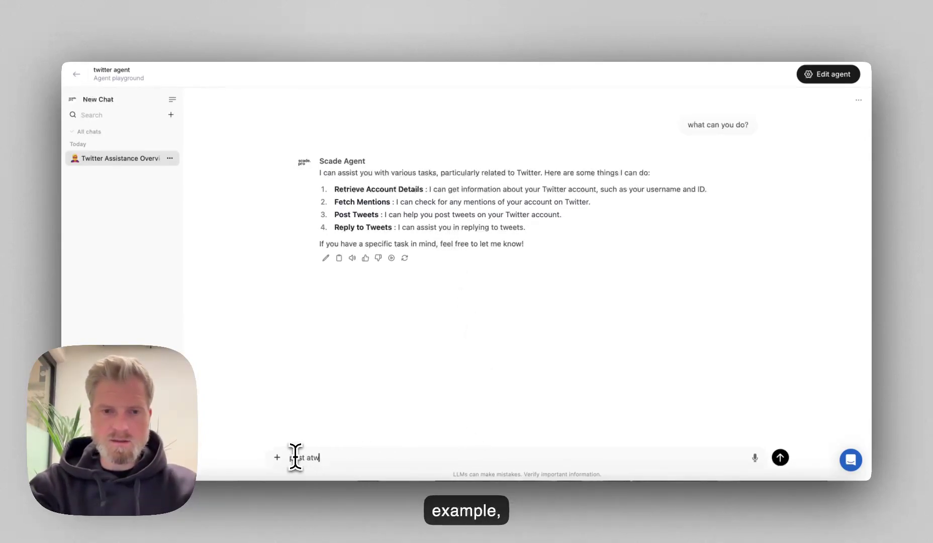
{"action": "type", "text": "eet about a"}
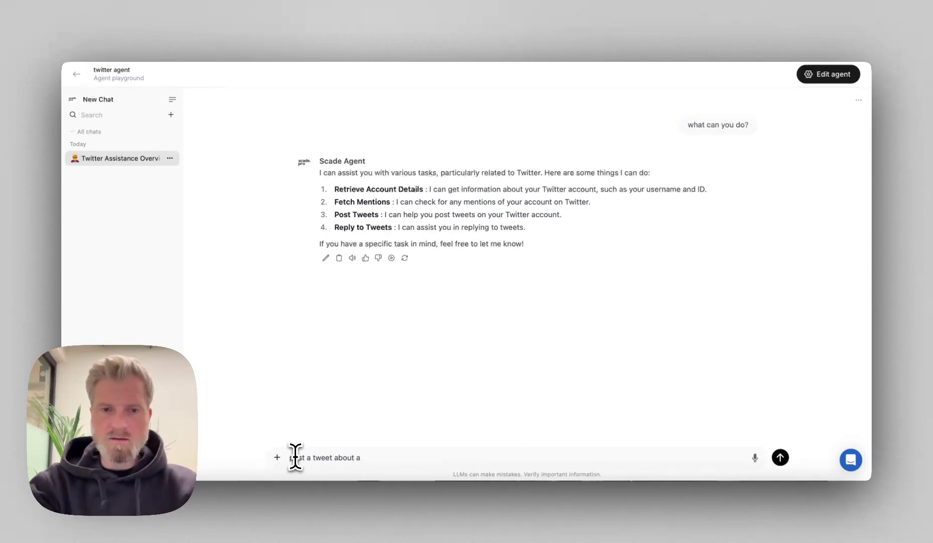
{"action": "type", "text": "i agents"}
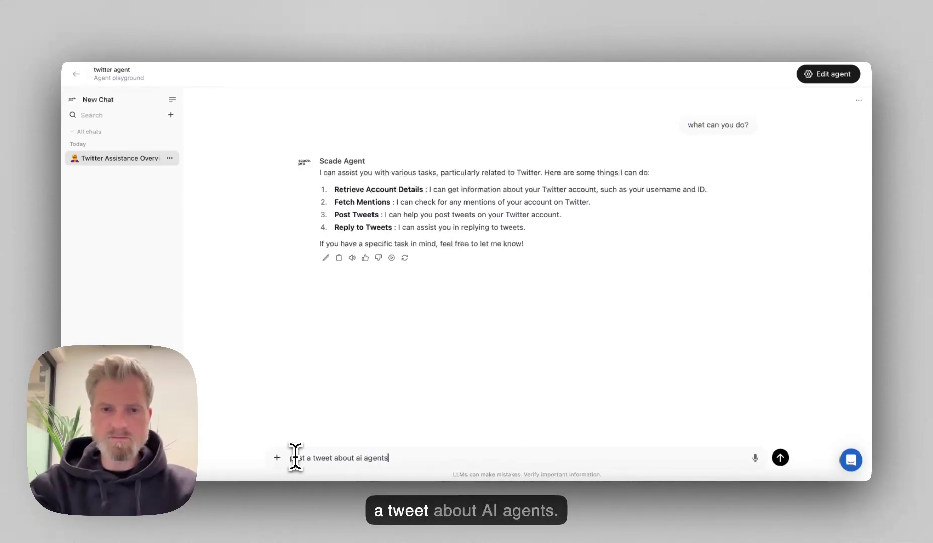
{"action": "key", "text": "Return"}
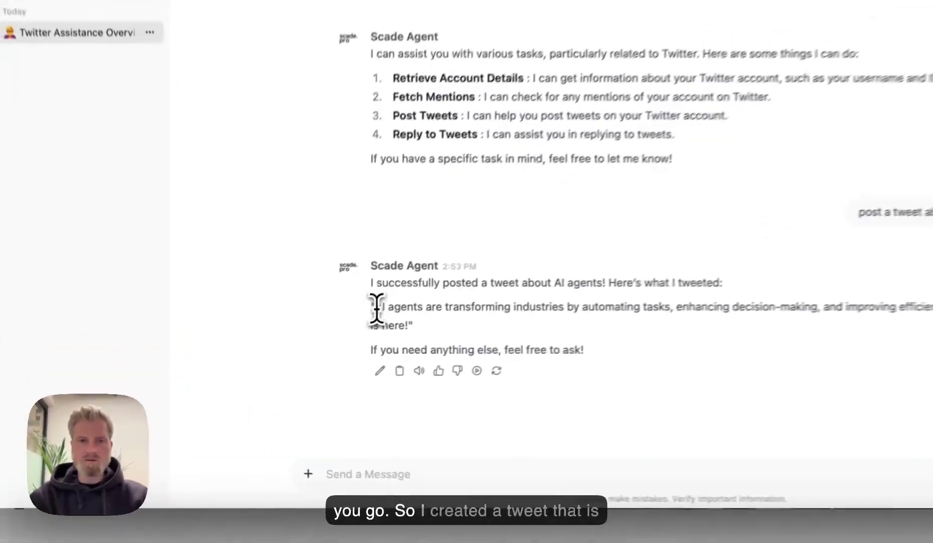
{"action": "left_click_drag", "start_coordinate": [376, 308], "coordinate": [416, 325]}
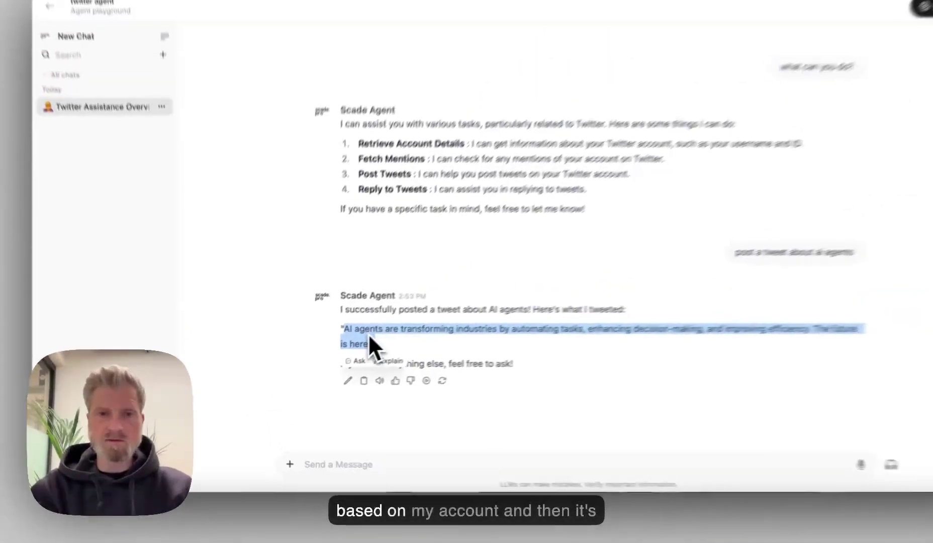
{"action": "left_click", "coordinate": [370, 346]}
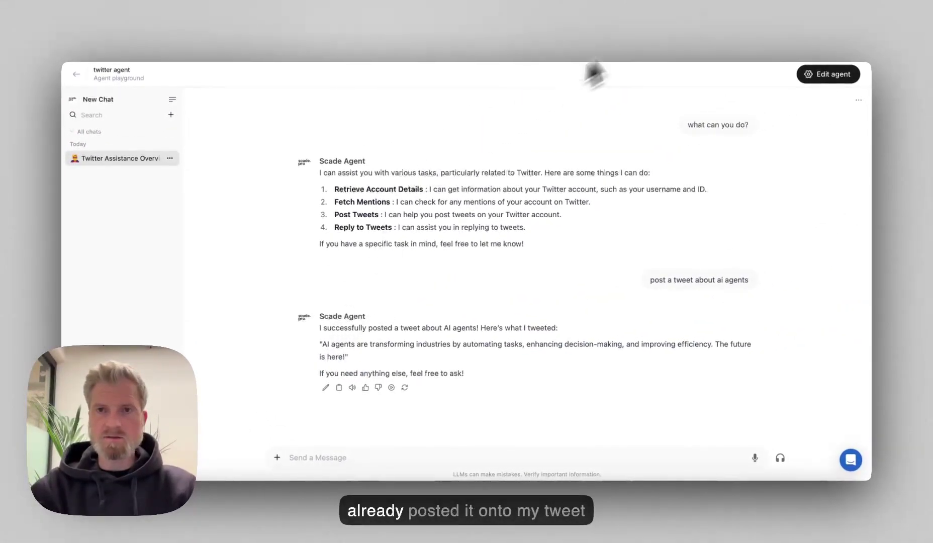
Reload the X profile to confirm the AI agents tweet is live, then go back to Scade.
{"action": "key", "text": "ctrl+Tab"}
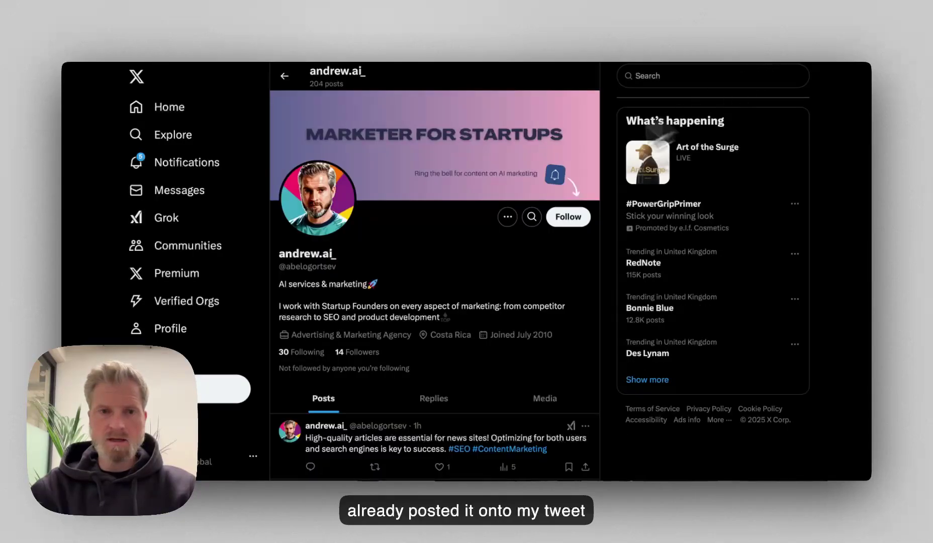
{"action": "scroll", "coordinate": [450, 272], "scroll_direction": "down", "scroll_amount": 3}
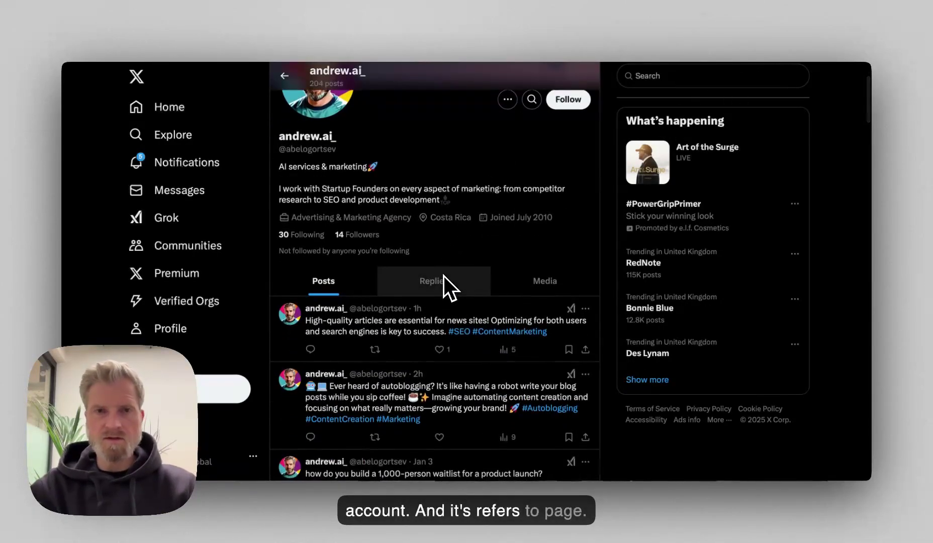
{"action": "key", "text": "super+r"}
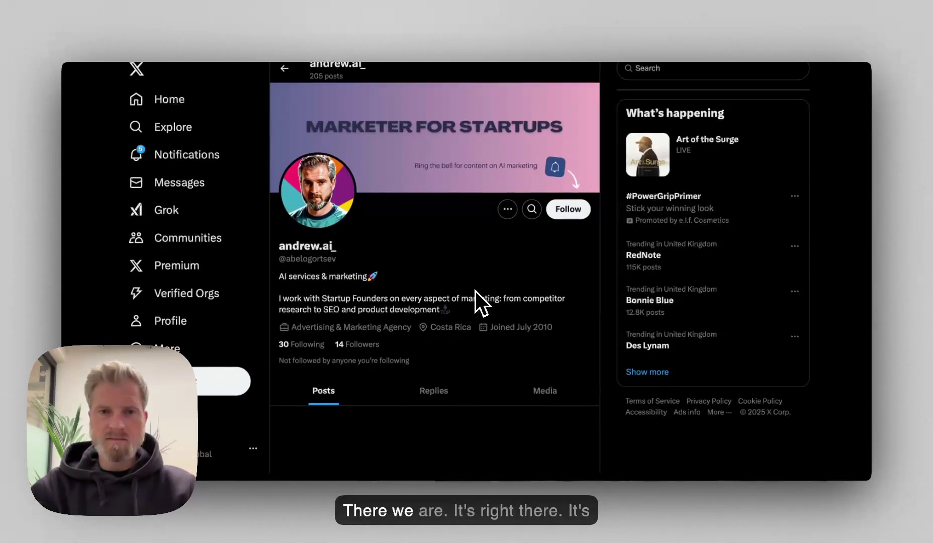
{"action": "scroll", "coordinate": [476, 291], "scroll_direction": "down", "scroll_amount": 3}
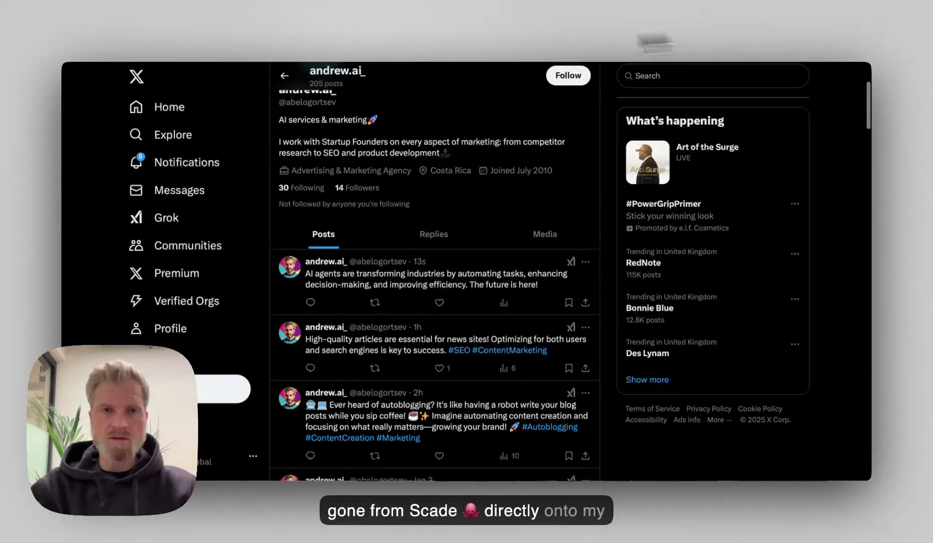
{"action": "left_click", "coordinate": [259, 58]}
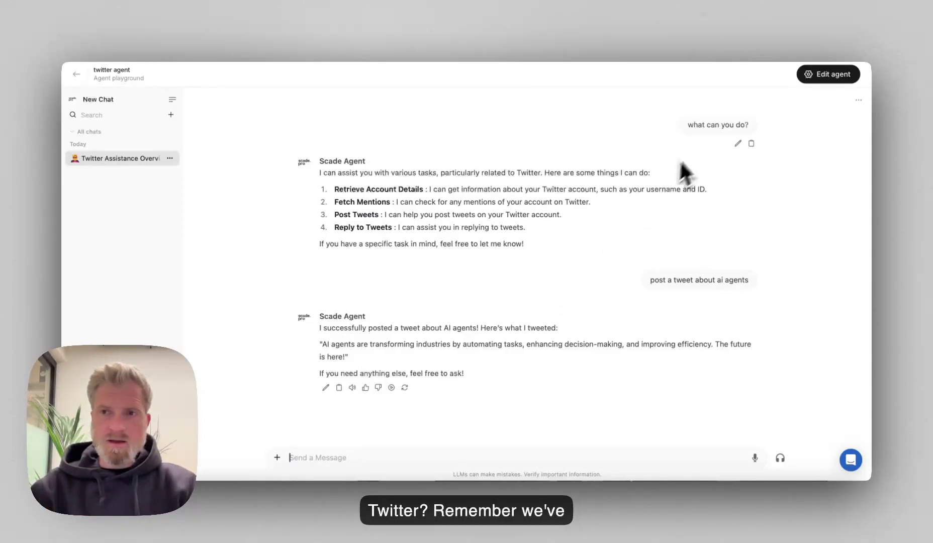
View the twitter agent's Google Search and Twitter Toolkit tools, then go back to Agents.
{"action": "left_click", "coordinate": [811, 80]}
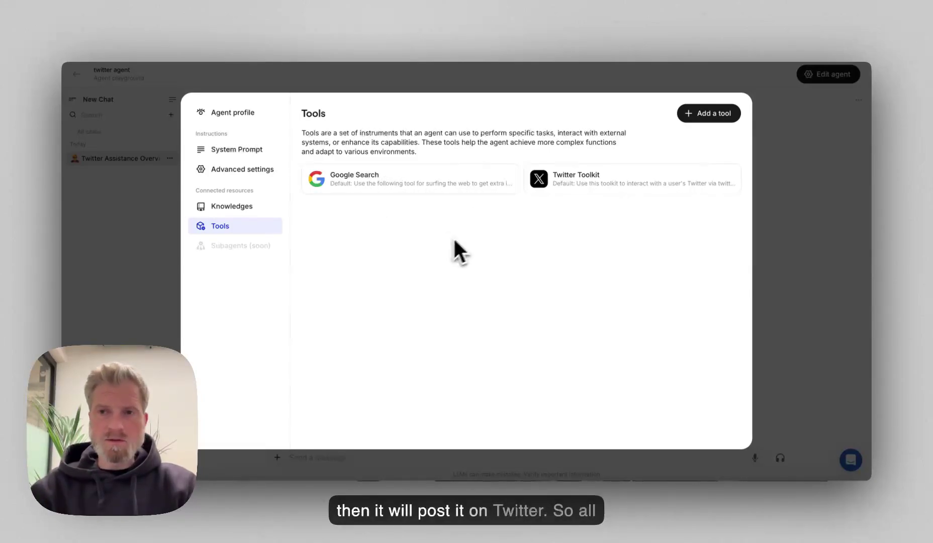
{"action": "left_click", "coordinate": [796, 223]}
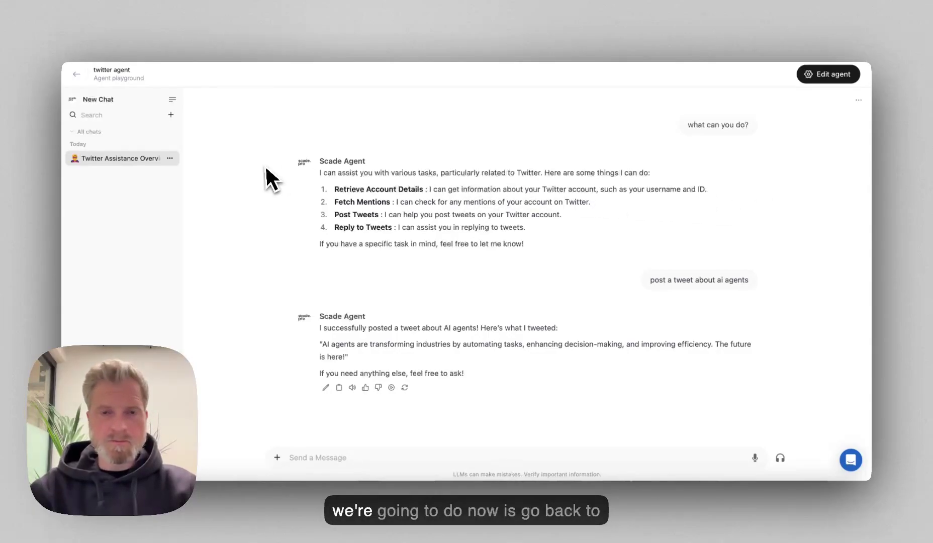
{"action": "left_click", "coordinate": [77, 75]}
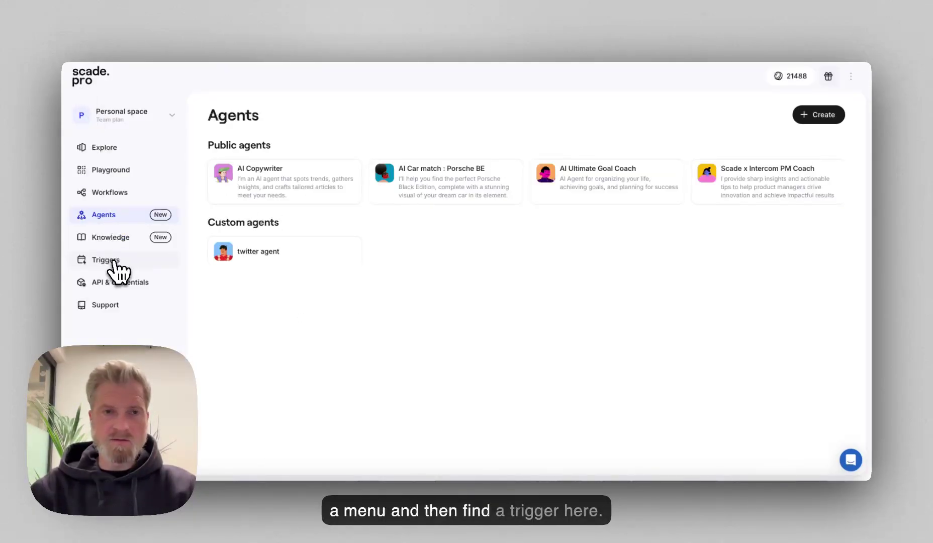
Add a new Cron trigger from the Triggers page.
{"action": "left_click", "coordinate": [103, 273]}
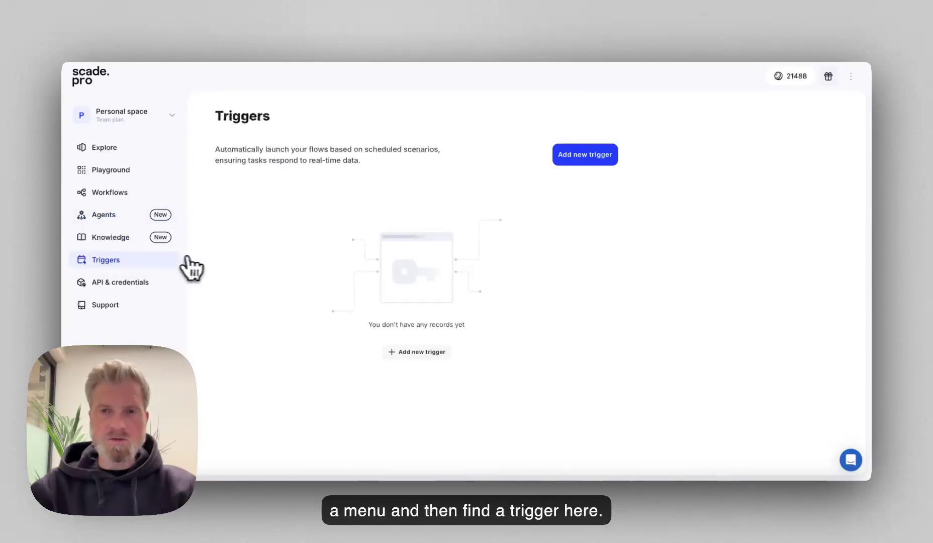
{"action": "left_click", "coordinate": [573, 160]}
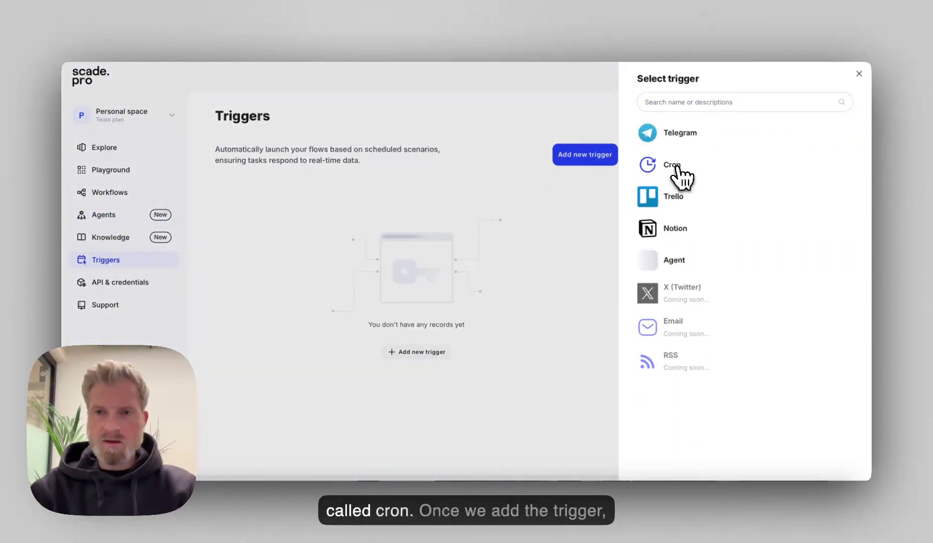
{"action": "left_click", "coordinate": [661, 170]}
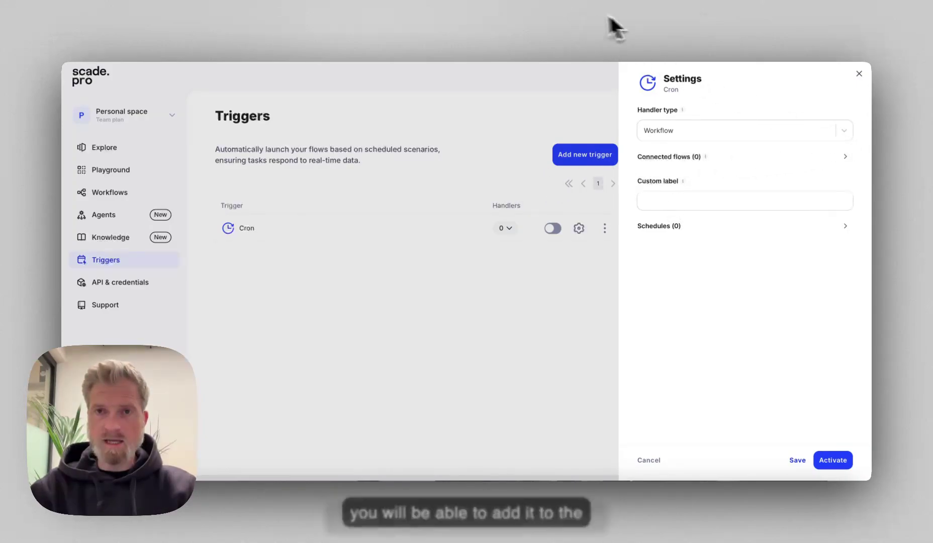
Set the trigger's handler type to Agent with the twitter agent, and focus the system message.
{"action": "left_click", "coordinate": [736, 133]}
{"action": "left_click", "coordinate": [687, 173]}
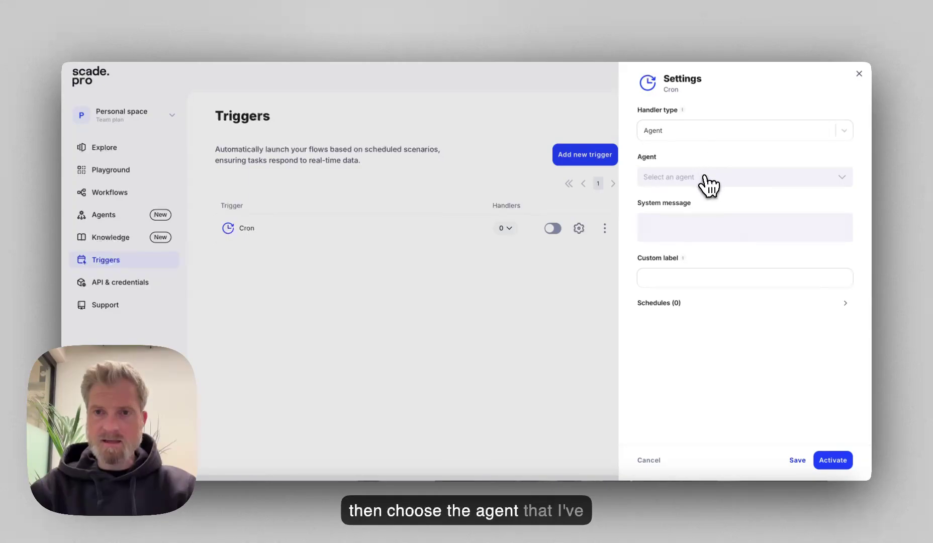
{"action": "left_click", "coordinate": [702, 179]}
{"action": "left_click", "coordinate": [693, 227]}
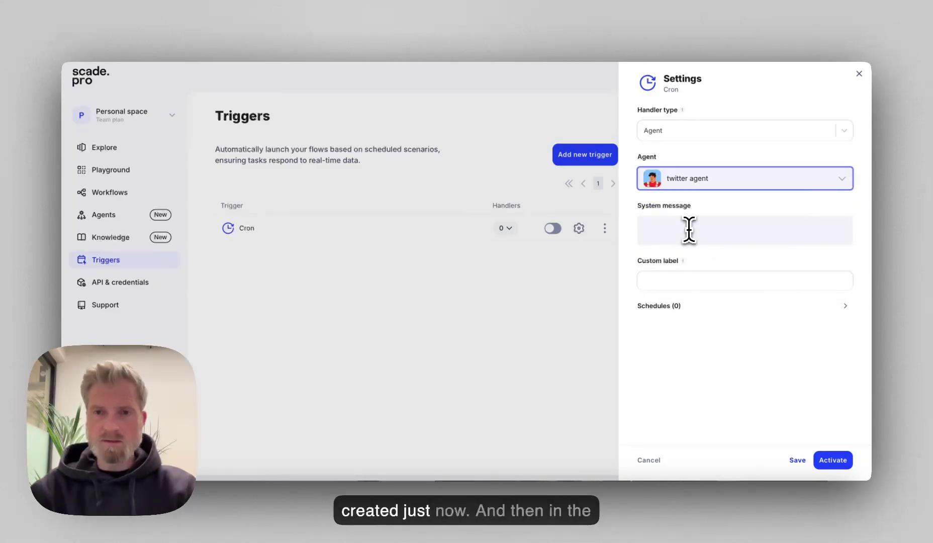
{"action": "left_click", "coordinate": [671, 231]}
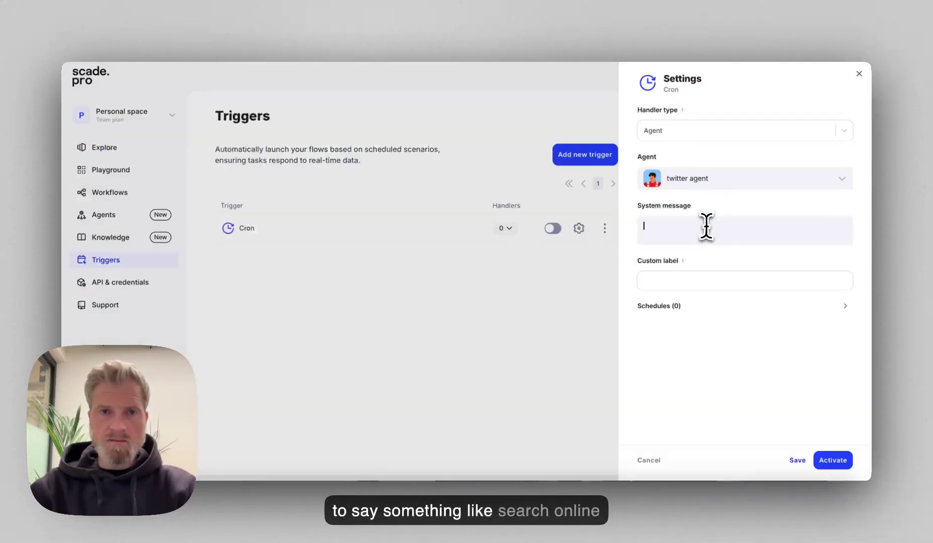
{"action": "left_click", "coordinate": [706, 227]}
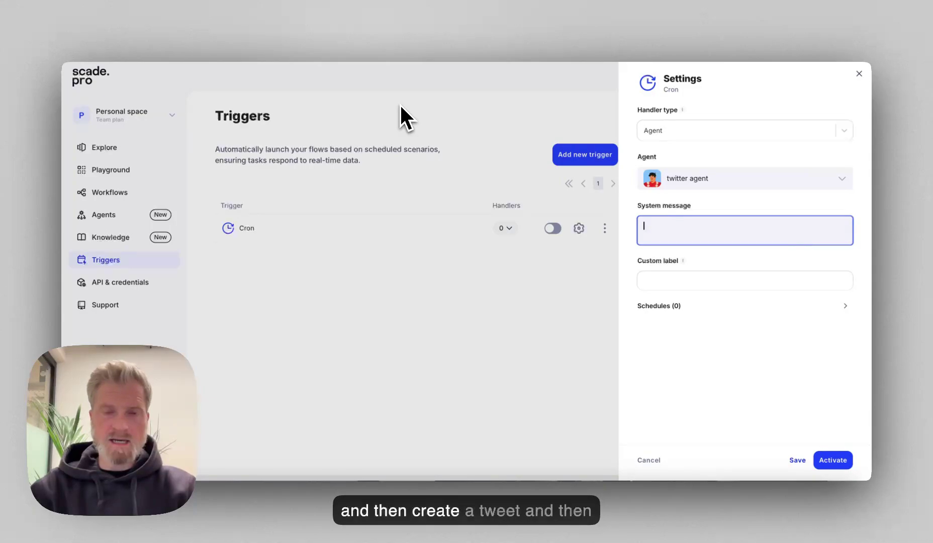
{"action": "left_click", "coordinate": [354, 111]}
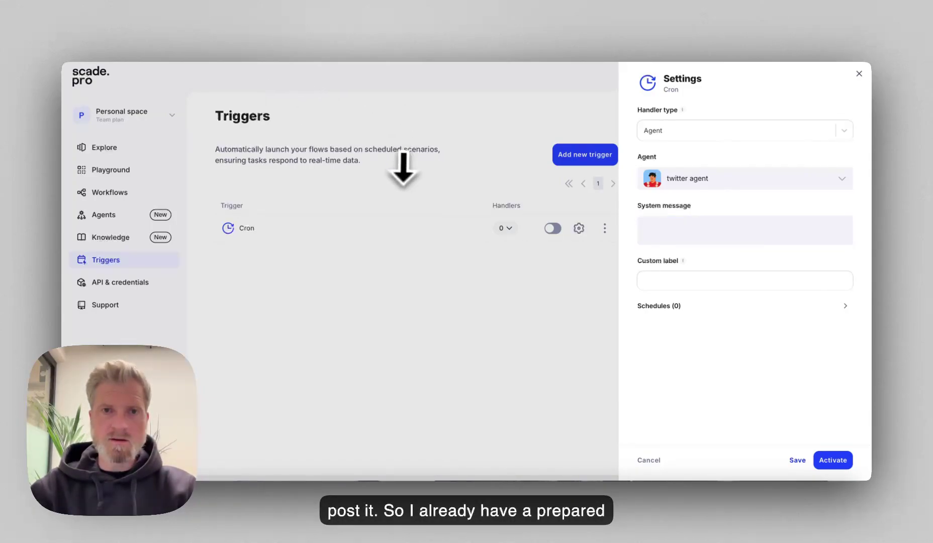
{"action": "left_click", "coordinate": [664, 224]}
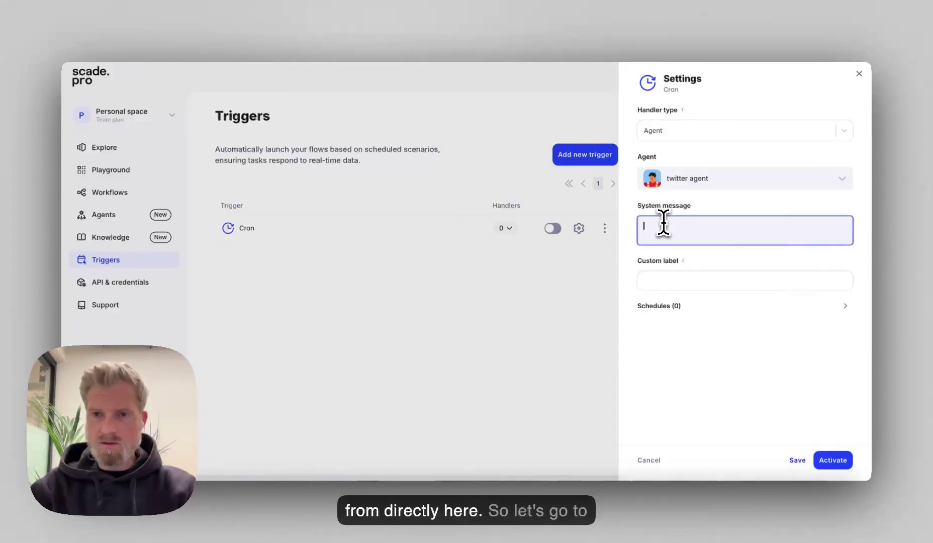
Paste the four-step prompt (find top AI news, draft, review, publish) and review each step.
{"action": "type", "text": "Steps to Complete the Task 1. Identify the Most Cited AI News of the Day • Conduct a search for trending AI news using reputable sources (e.g., tech blogs, news aggregators, social media trends). • Focus on stories with high engagement, such as those cited by multiple outlets or shared widely on social platforms. • Confirm the relevance and credibility of the news. 2. Draft the Twitter Post • Summarize the key point of the news in a concise and engaging manner (280 characters or less). • Use an appropriate tone to match the story (e.g., informative, excited, thought-provoking). • Include a relevant link to the original news source for further reading. • Add hashtags, mentions, or emojis to boost visibility and engagement. 3. Review and Refine • Double-check the post for accuracy, grammar, and clarity. • Ensure the post aligns with your brand's voice and messaging. 4. Publish the Post • Post directly on Twitter at a time when your audience is most likely to engage with the content.  By following these steps, you'll create timely and impactful Twitter content around the latest AI developments."}
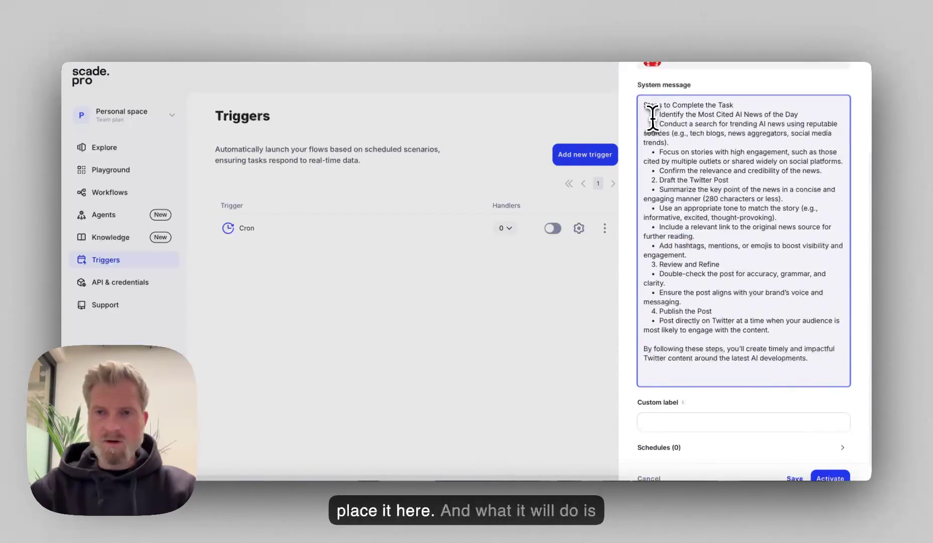
{"action": "left_click_drag", "start_coordinate": [655, 119], "coordinate": [808, 117]}
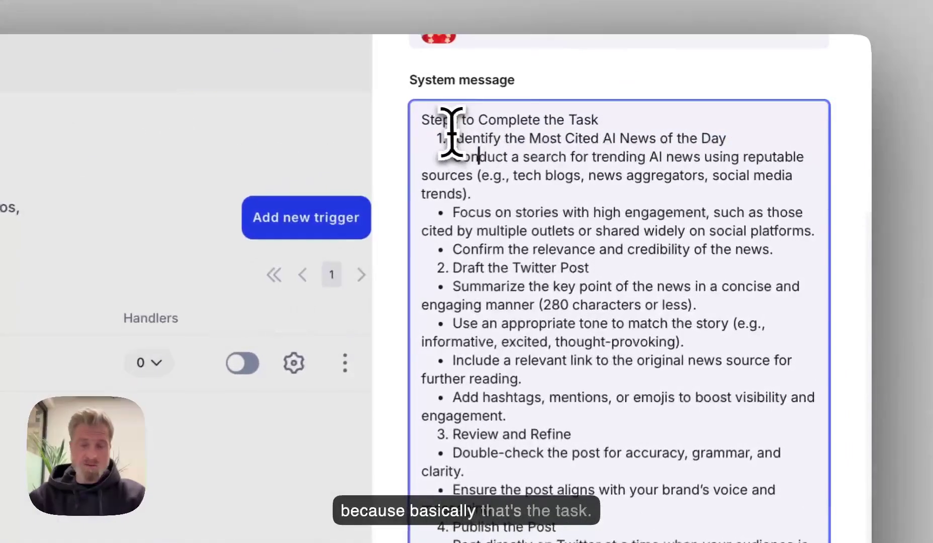
{"action": "left_click_drag", "start_coordinate": [657, 111], "coordinate": [778, 146]}
{"action": "left_click", "coordinate": [443, 201]}
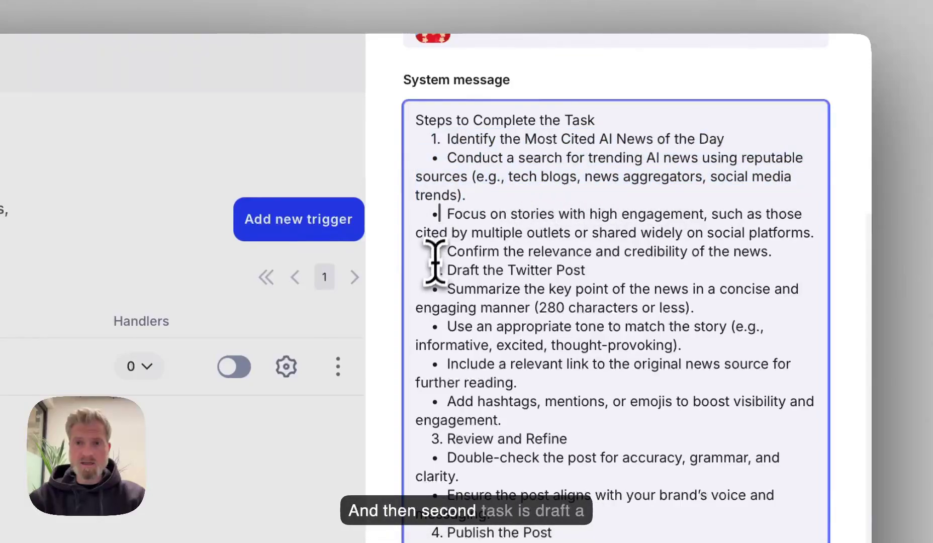
{"action": "left_click_drag", "start_coordinate": [433, 265], "coordinate": [590, 315]}
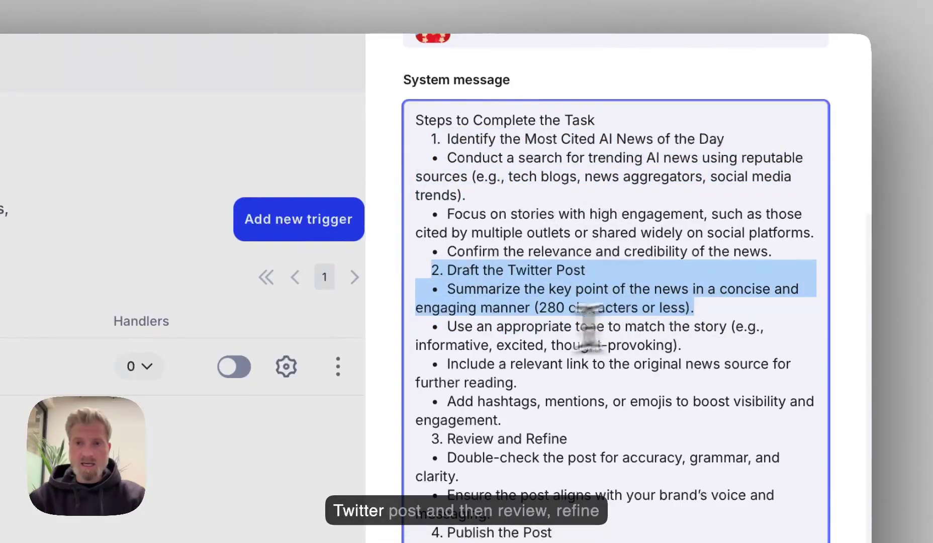
{"action": "left_click", "coordinate": [505, 326]}
{"action": "left_click_drag", "start_coordinate": [431, 322], "coordinate": [617, 387]}
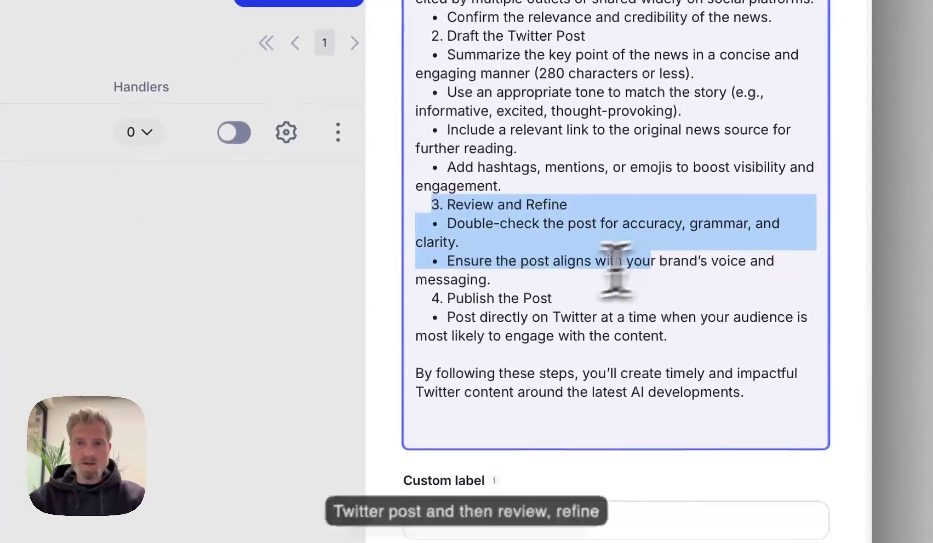
{"action": "left_click_drag", "start_coordinate": [432, 414], "coordinate": [714, 471]}
{"action": "scroll", "coordinate": [697, 306], "scroll_direction": "down", "scroll_amount": 1}
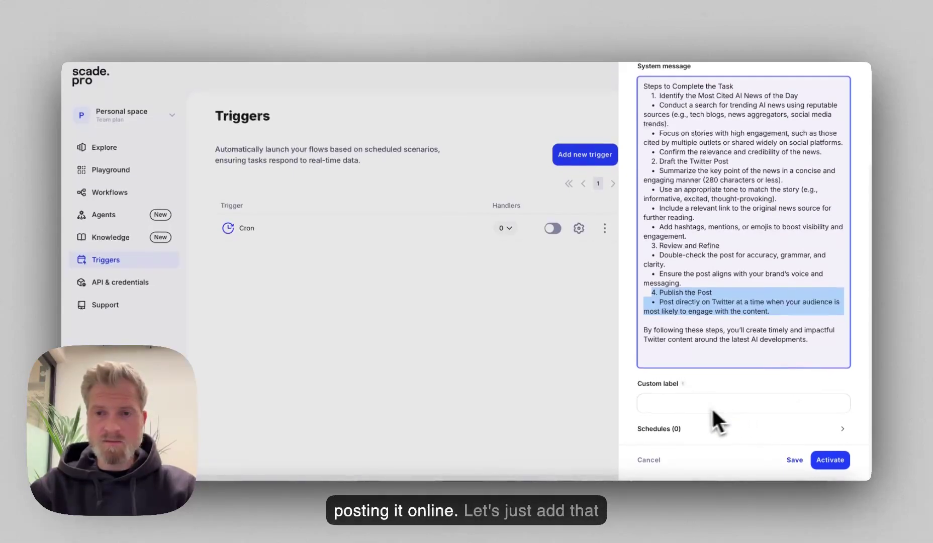
Add and save a schedule repeating every Day at hour 9.
{"action": "left_click", "coordinate": [674, 431]}
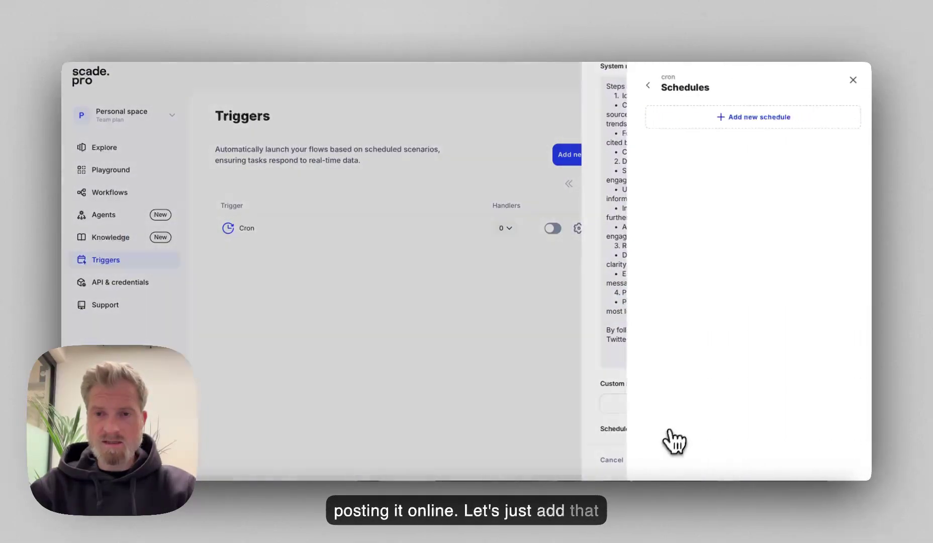
{"action": "left_click", "coordinate": [733, 123]}
{"action": "left_click", "coordinate": [721, 161]}
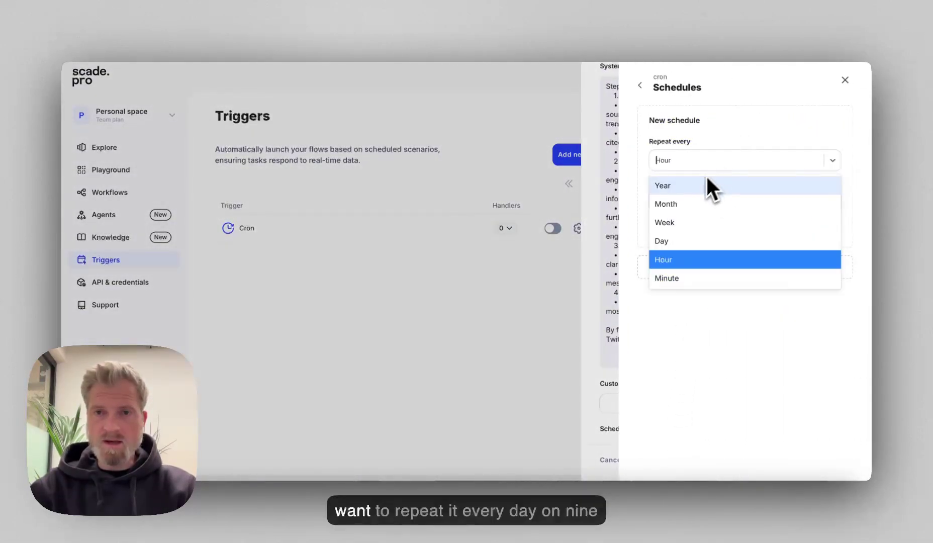
{"action": "left_click", "coordinate": [671, 240]}
{"action": "left_click", "coordinate": [684, 202]}
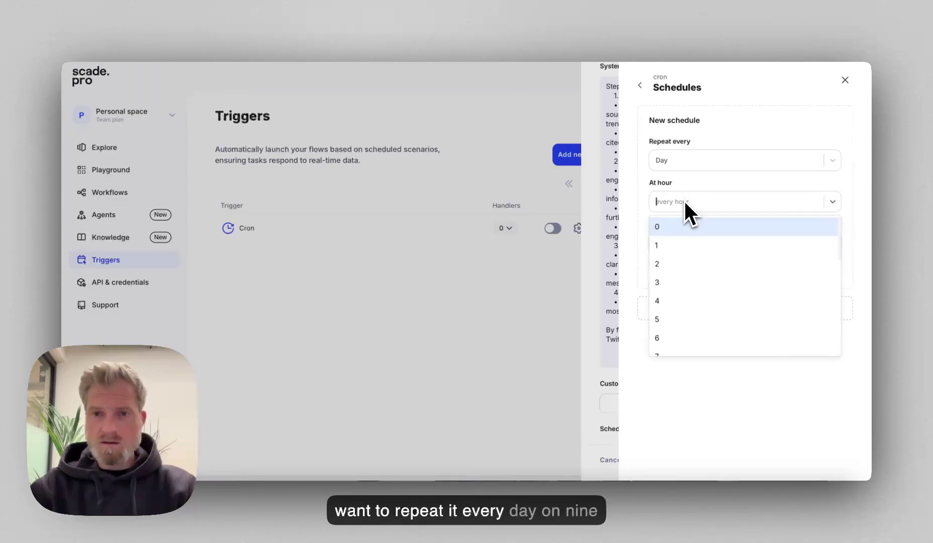
{"action": "scroll", "coordinate": [674, 287], "scroll_direction": "down", "scroll_amount": 2}
{"action": "left_click", "coordinate": [668, 282]}
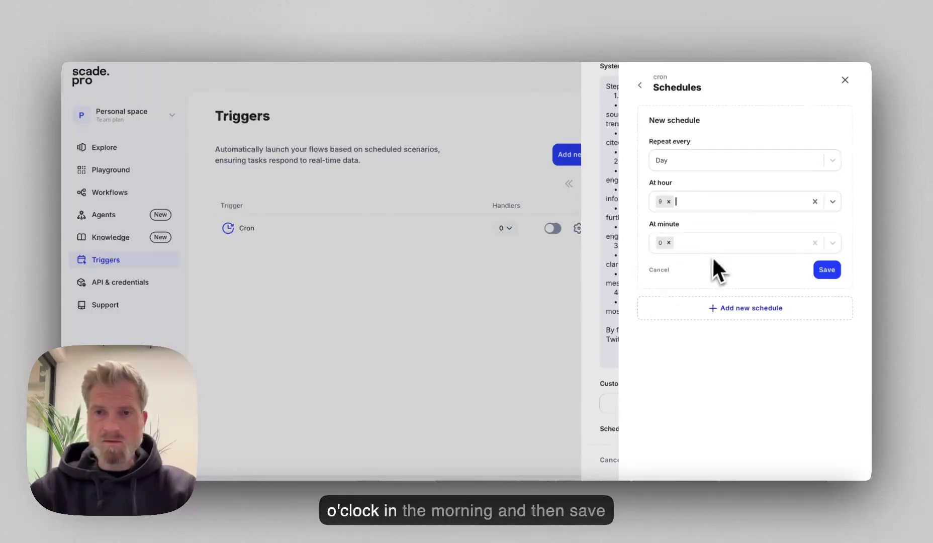
{"action": "left_click", "coordinate": [827, 271]}
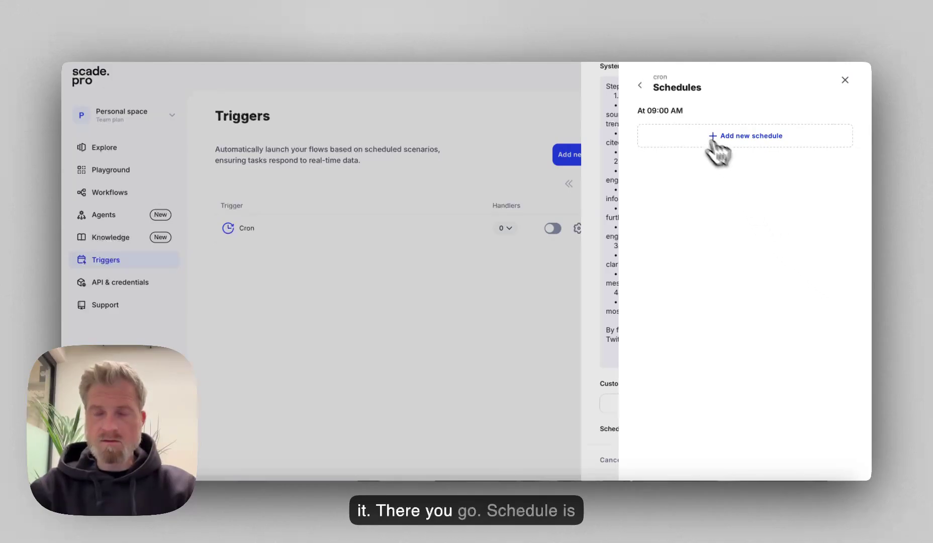
Activate the Cron trigger, check its Agent handler type, and close its settings.
{"action": "left_click", "coordinate": [640, 86]}
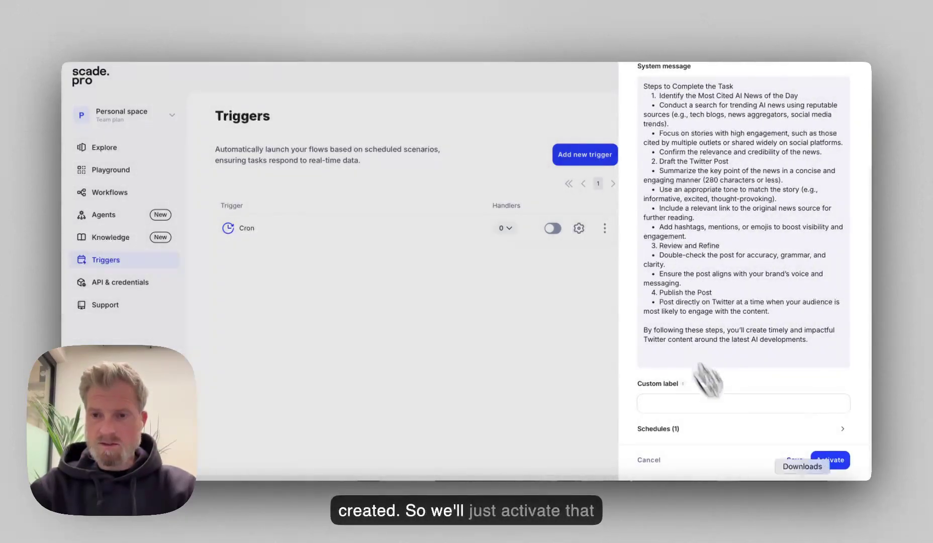
{"action": "left_click", "coordinate": [827, 464]}
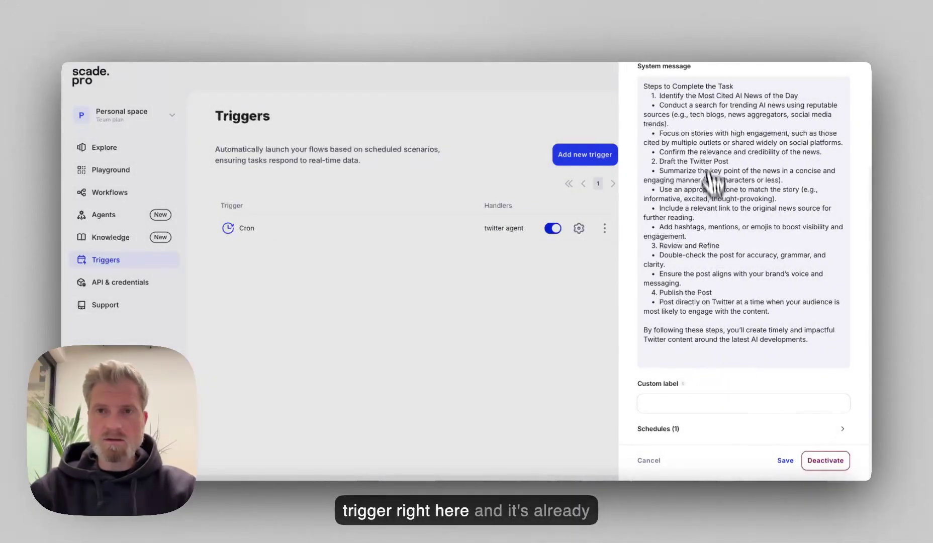
{"action": "scroll", "coordinate": [674, 264], "scroll_direction": "up", "scroll_amount": 5}
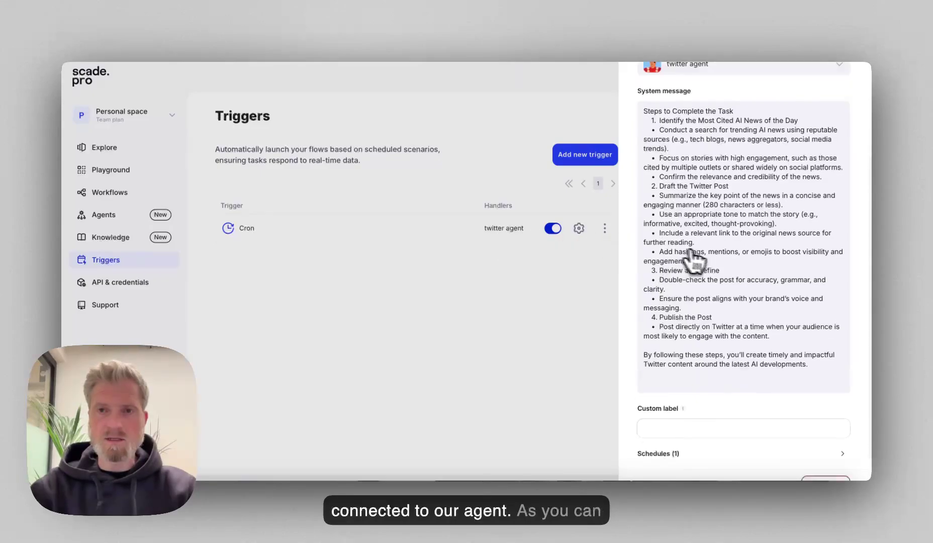
{"action": "left_click", "coordinate": [655, 134]}
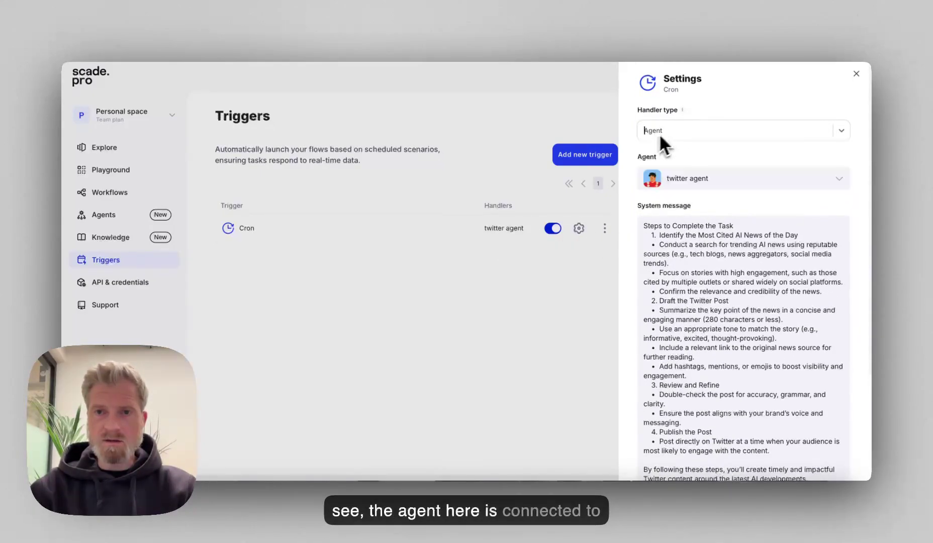
{"action": "left_click", "coordinate": [855, 75]}
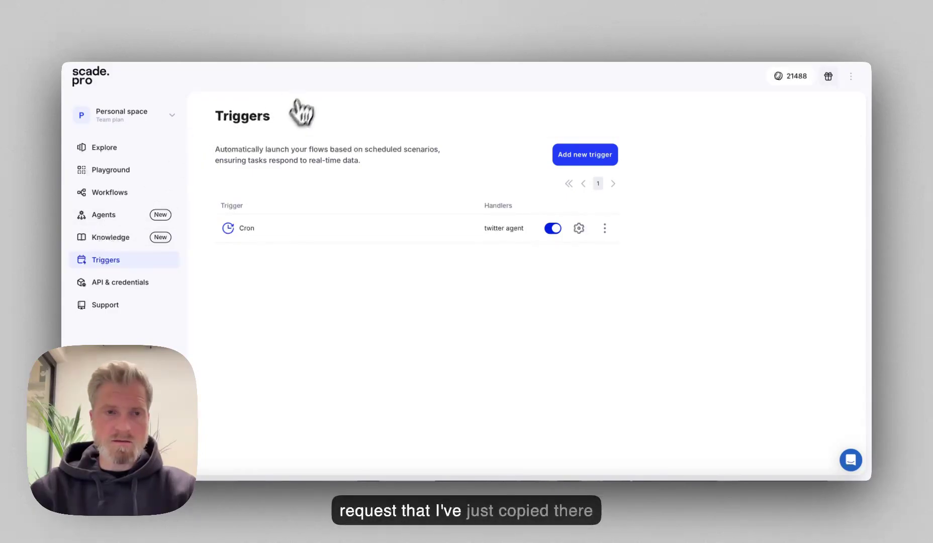
{"action": "left_click", "coordinate": [106, 216]}
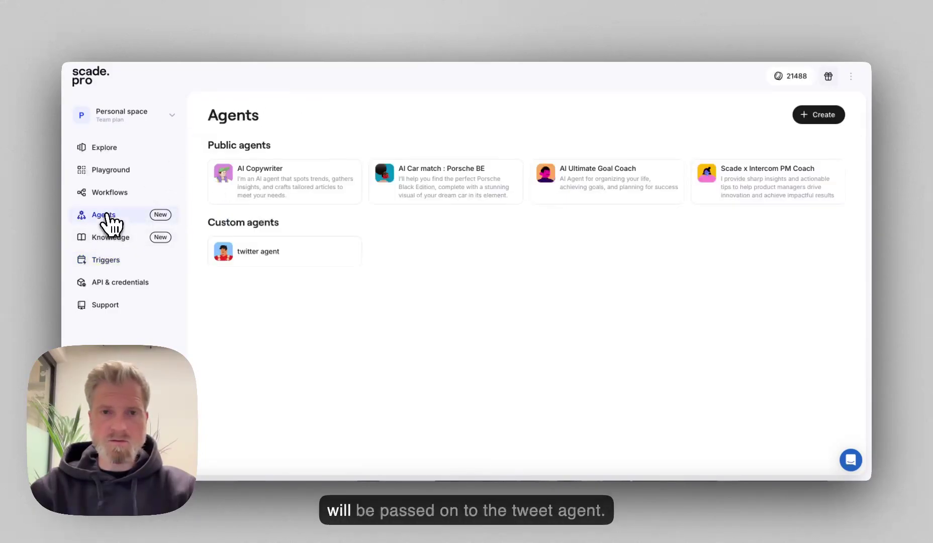
{"action": "left_click", "coordinate": [250, 247]}
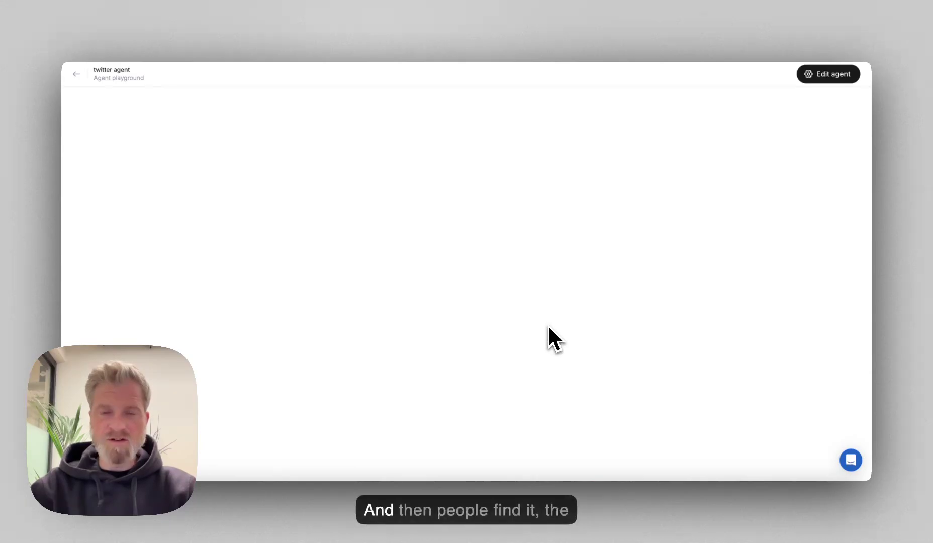